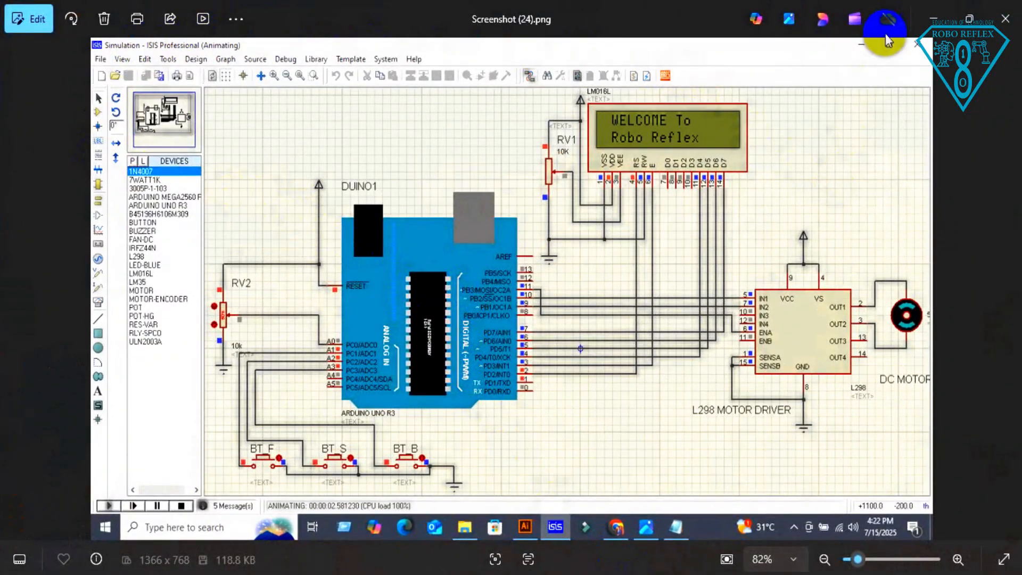
Minimize the circuit screenshot, start ISIS 7 Professional and decline viewing the sample designs.
click(933, 20)
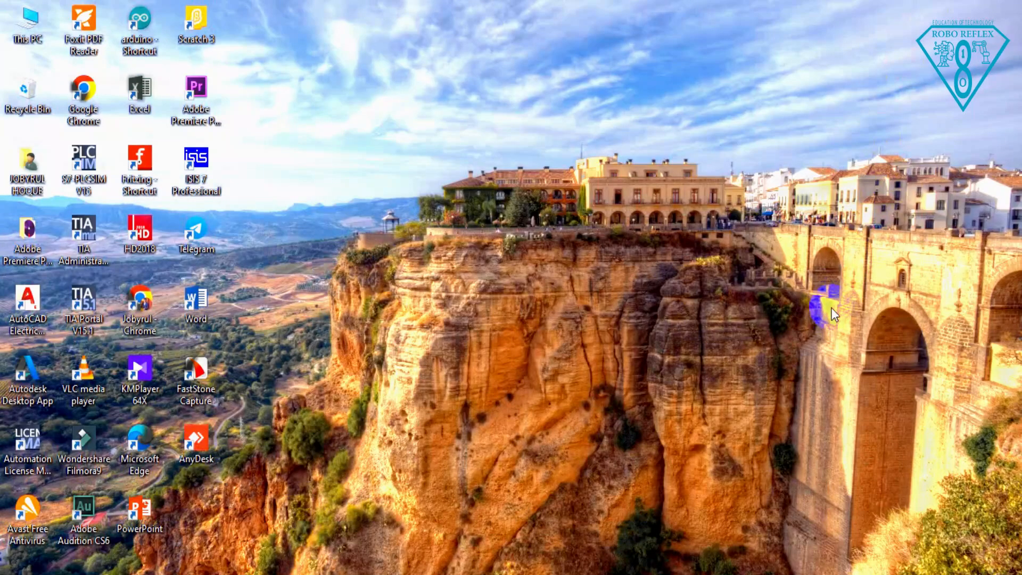
double_click(196, 166)
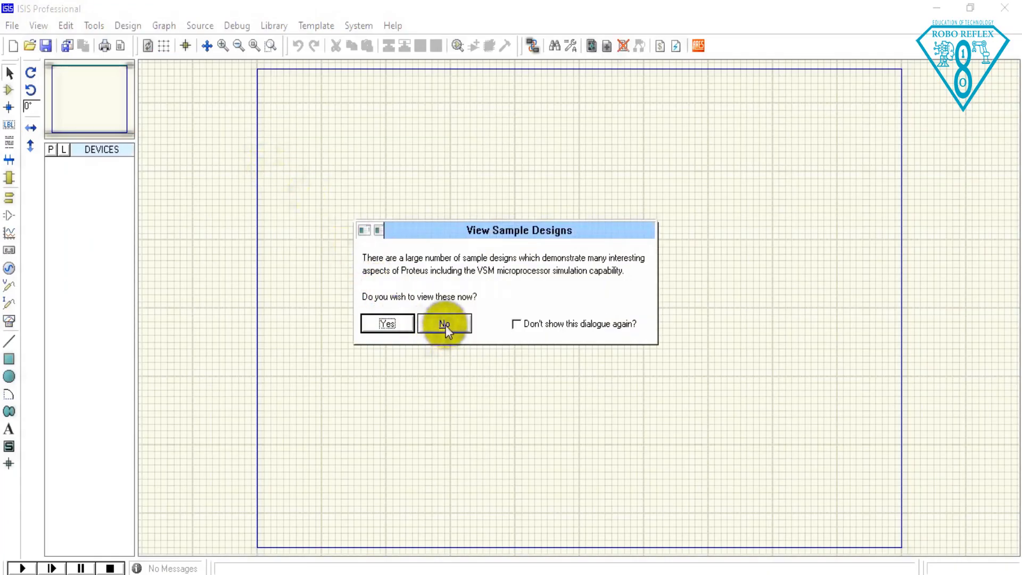
click(445, 324)
click(445, 323)
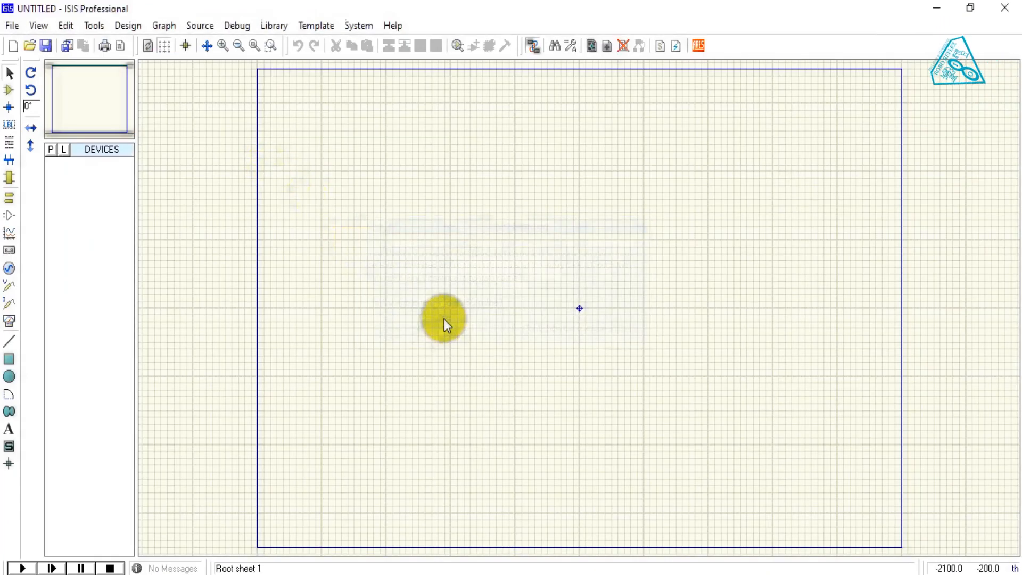
Search the parts library for Arduino and add ARDUINO UNO from the ArduinoTEP library to the device list.
click(50, 149)
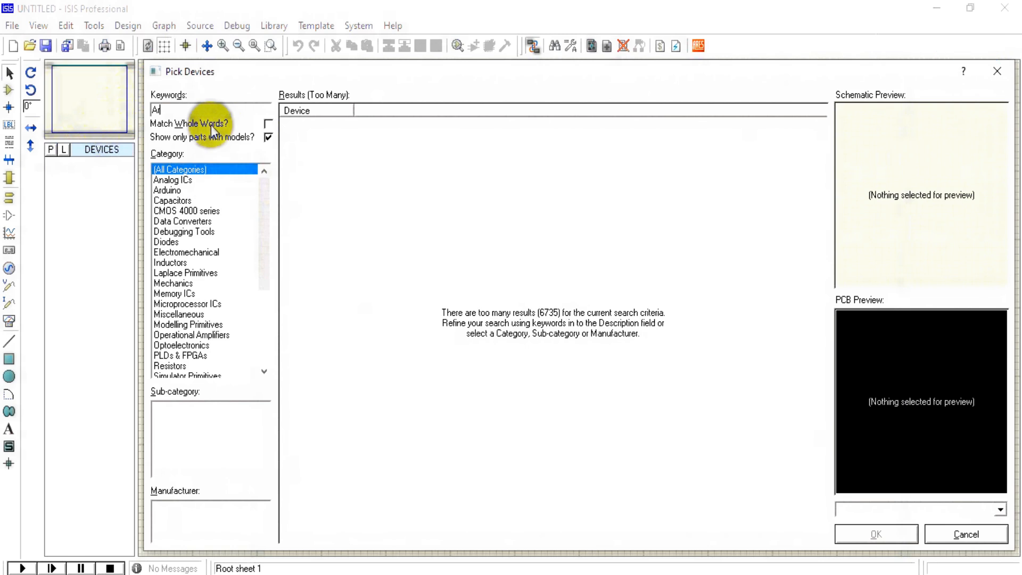
text(Arduino)
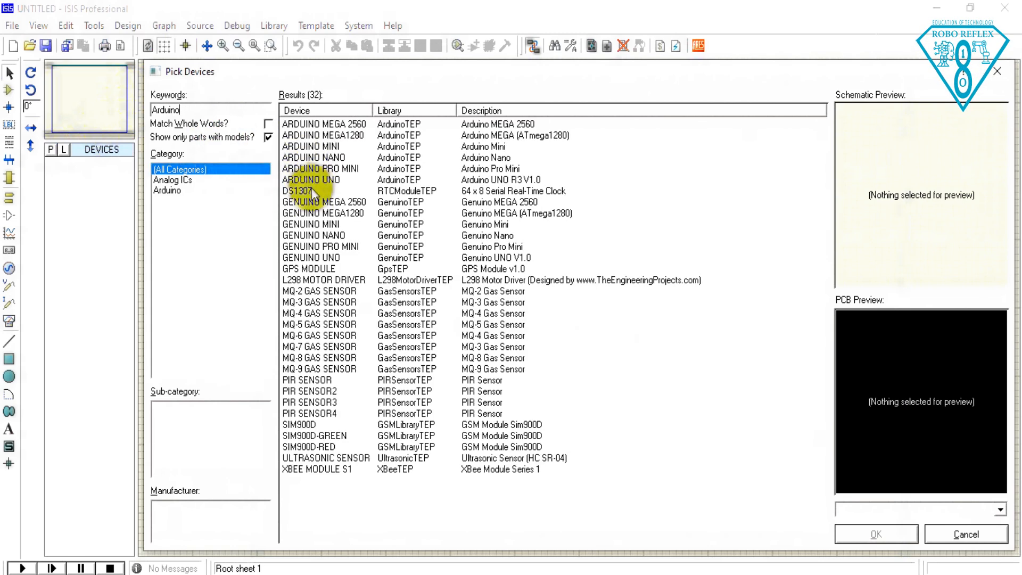
click(312, 180)
click(874, 535)
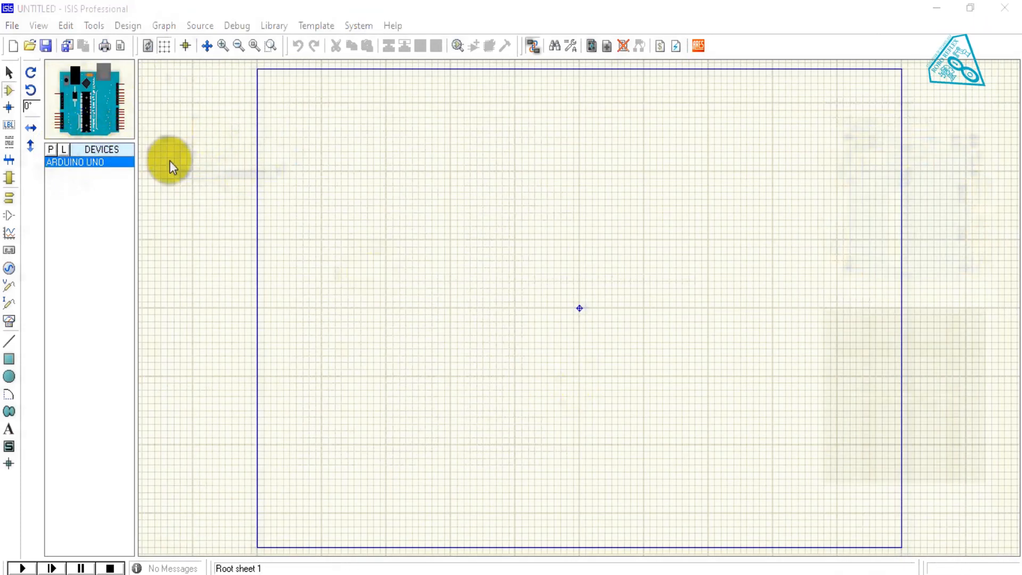
Search the parts library for pot and add the POT variable resistor from the DEVICE library to the device list.
text(p)
text(pot)
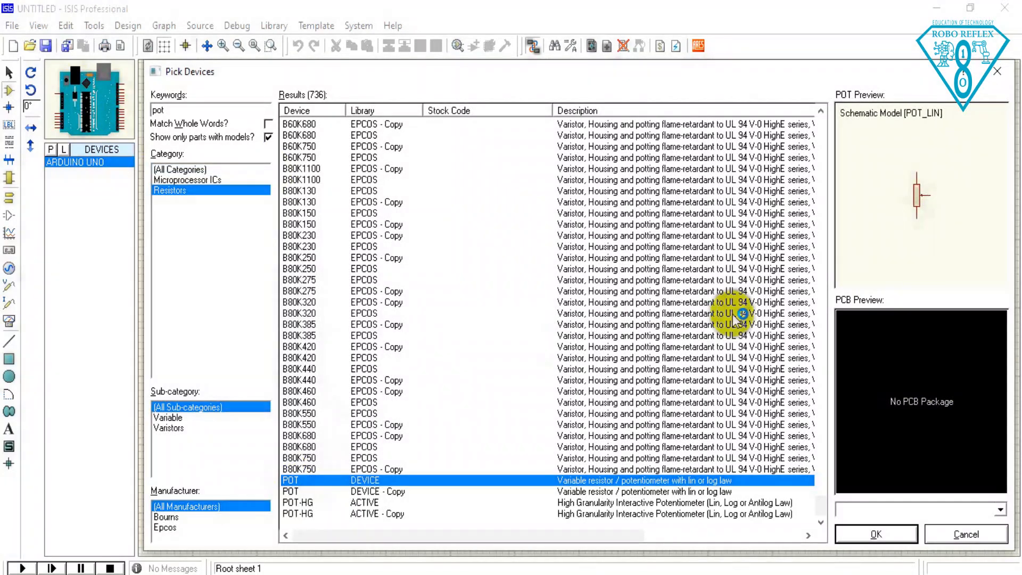
click(877, 534)
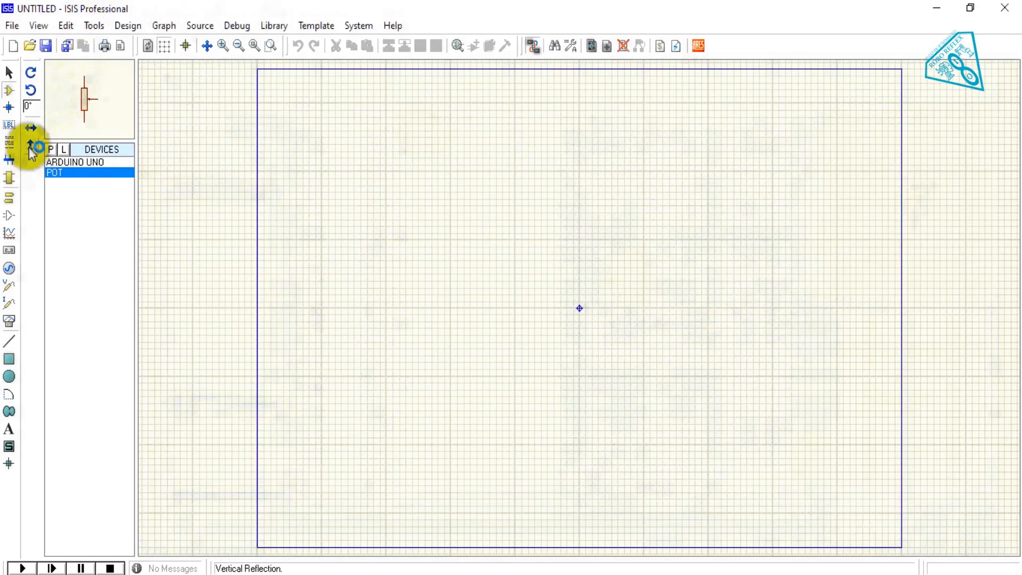
Search the parts library for pot hg and add the POT-HG interactive potentiometer from the ACTIVE library to the device list.
click(50, 150)
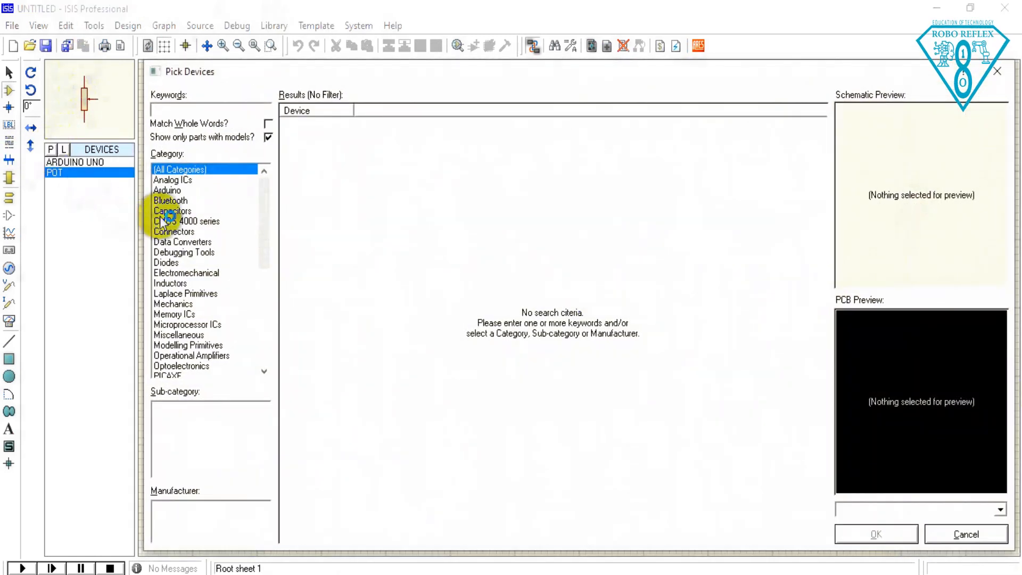
text(pot hg)
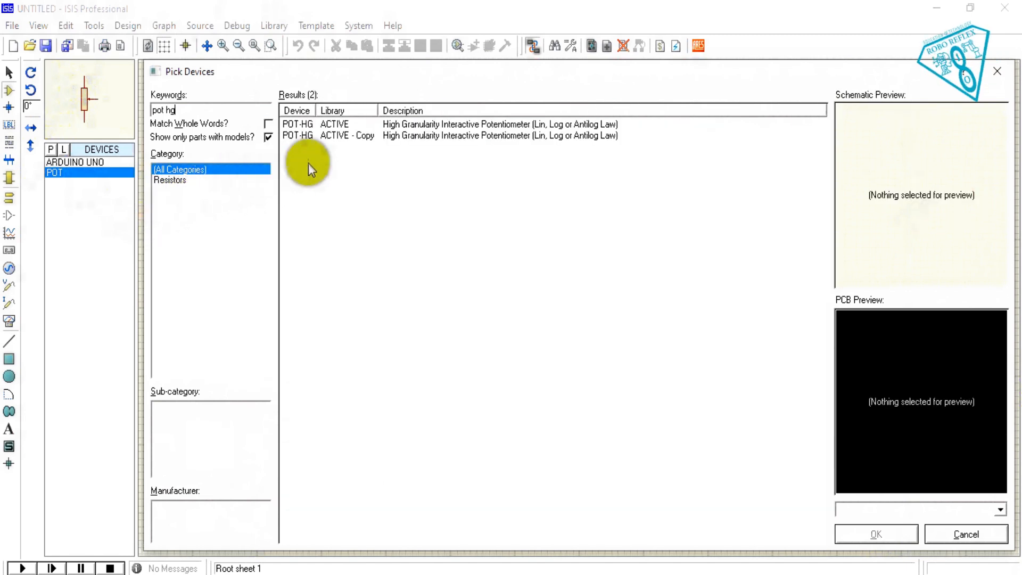
click(326, 125)
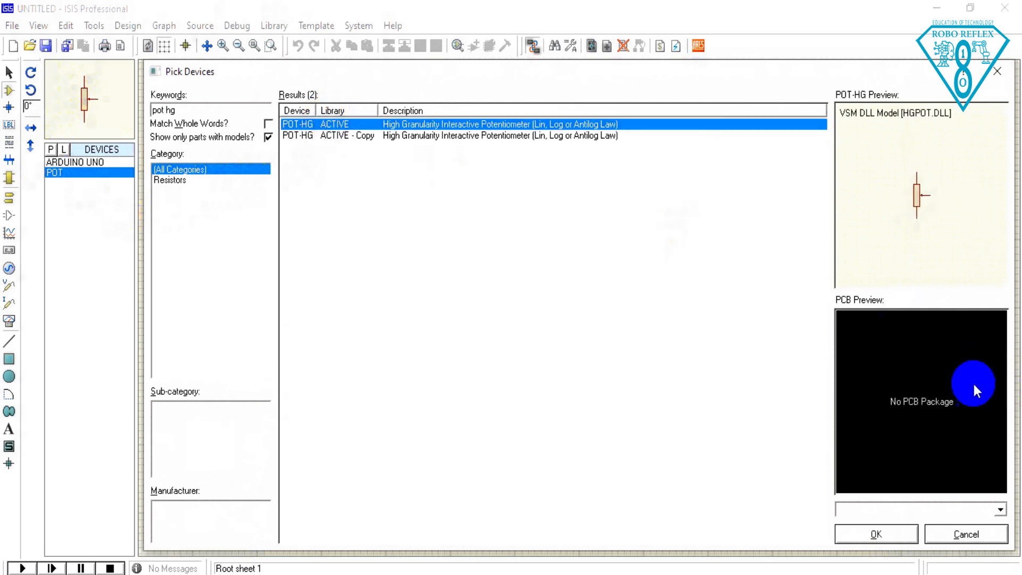
click(894, 529)
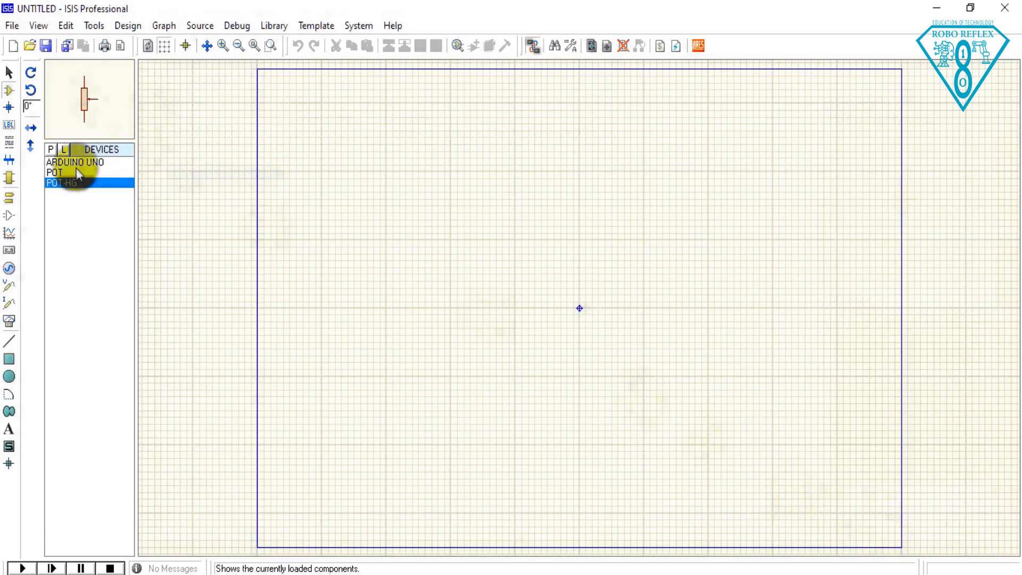
Search the parts library for button and add the BUTTON SPST push button from the ACTIVE library to the device list.
click(51, 150)
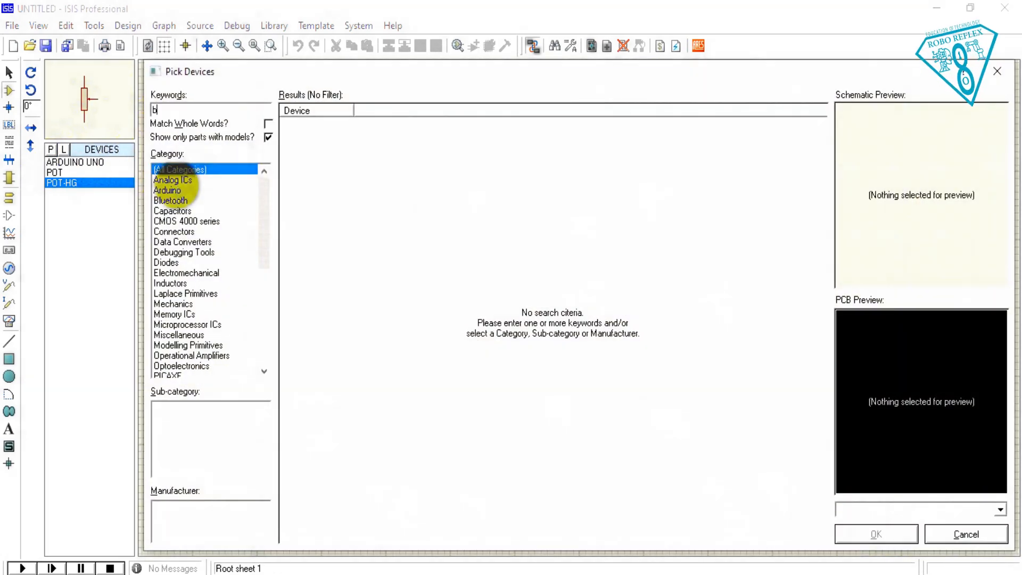
text(bu)
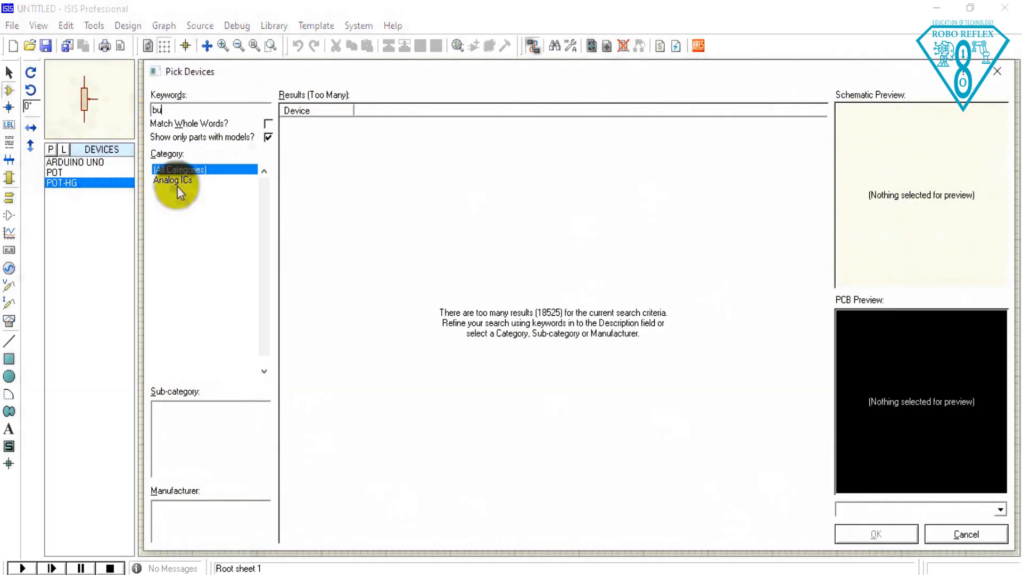
text(tton)
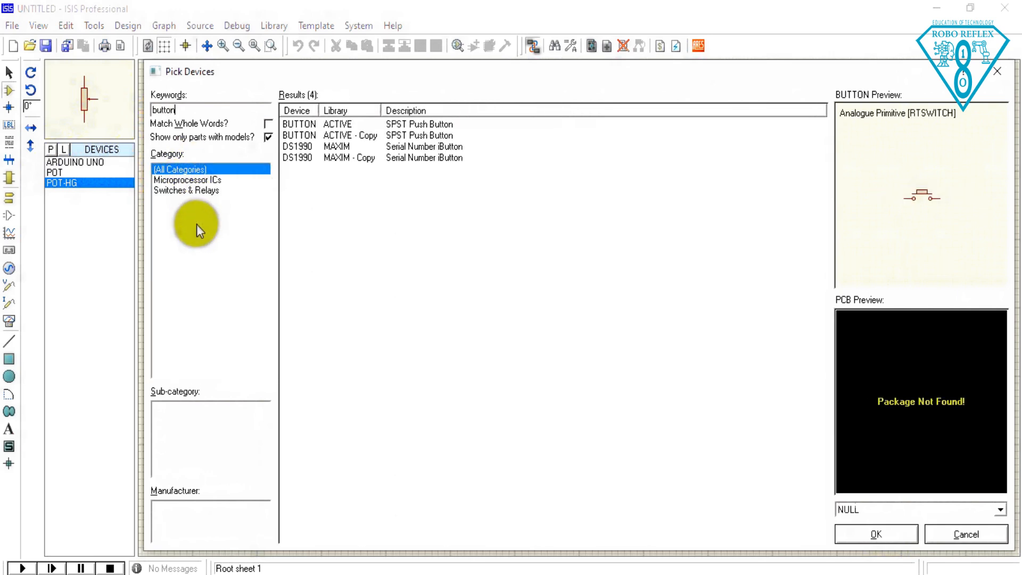
click(314, 124)
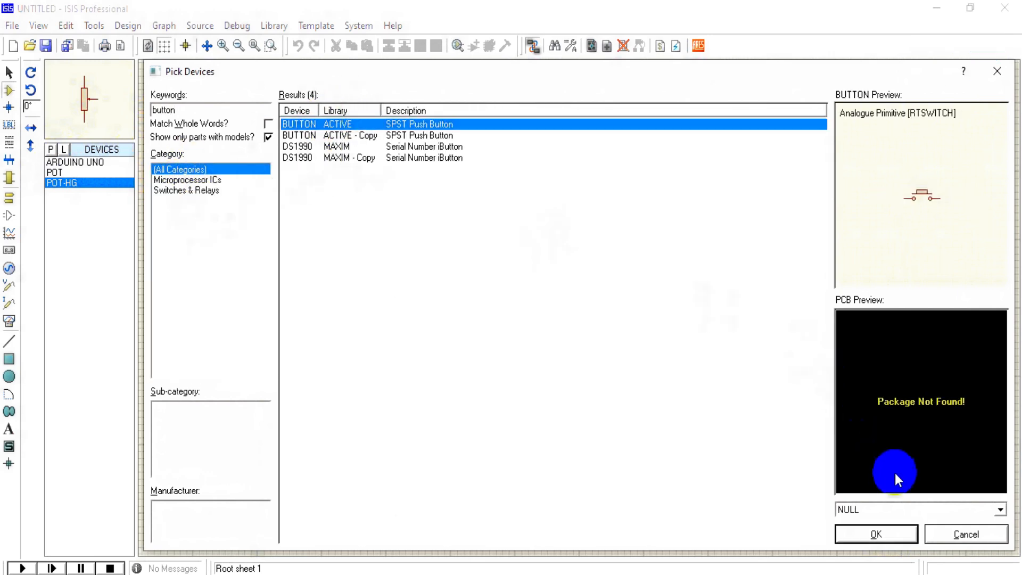
click(861, 534)
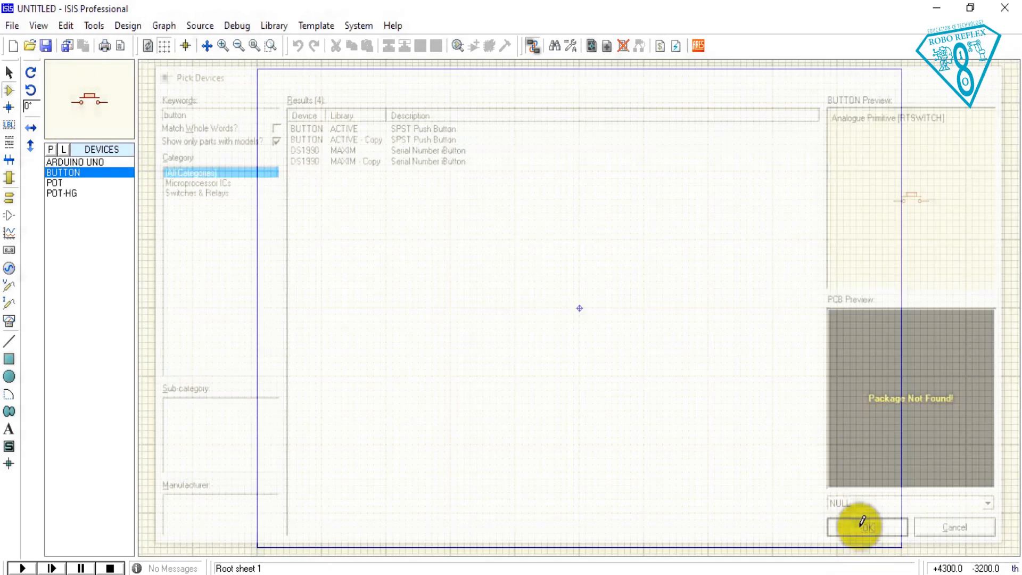
Search the parts library for lm016l and add the LM016L 16x2 alphanumeric LCD from the DISPLAY library to the device list.
click(51, 151)
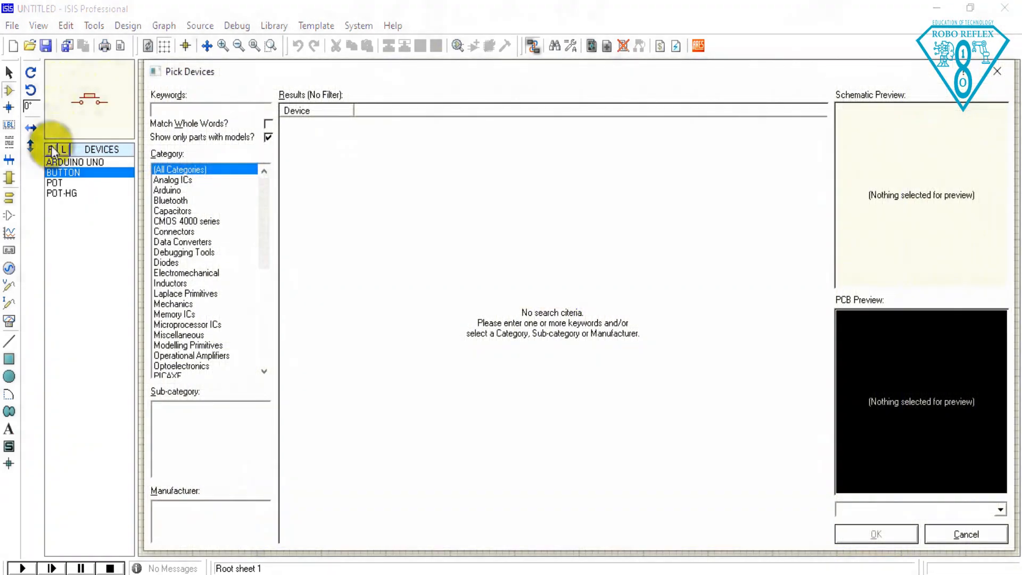
text(lm)
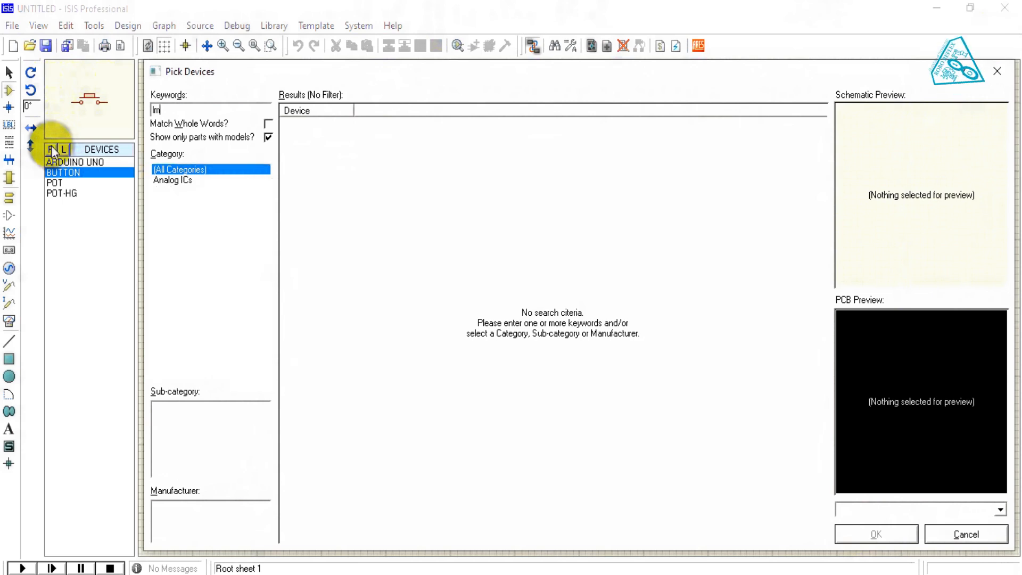
text(016)
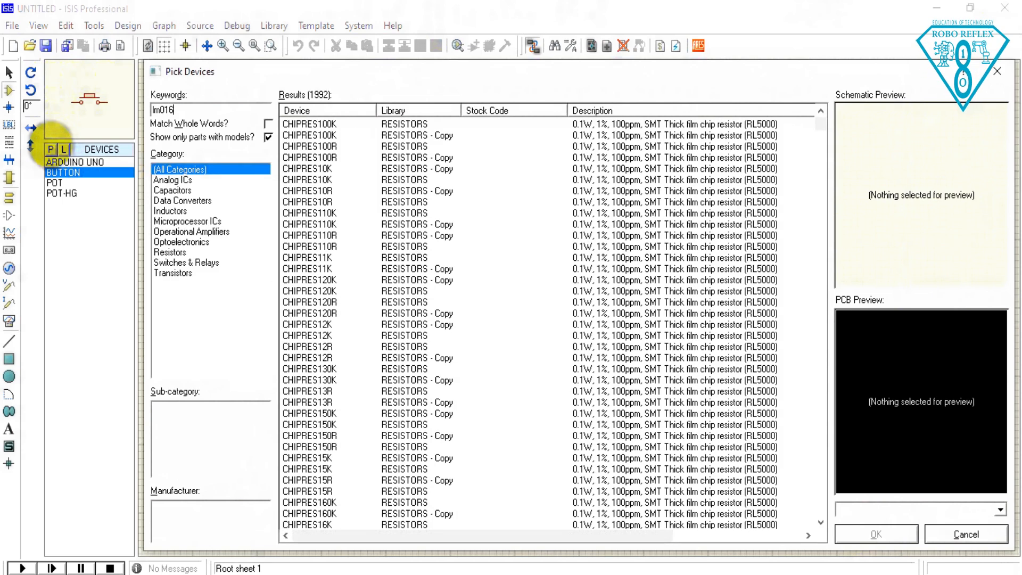
text(l)
click(314, 125)
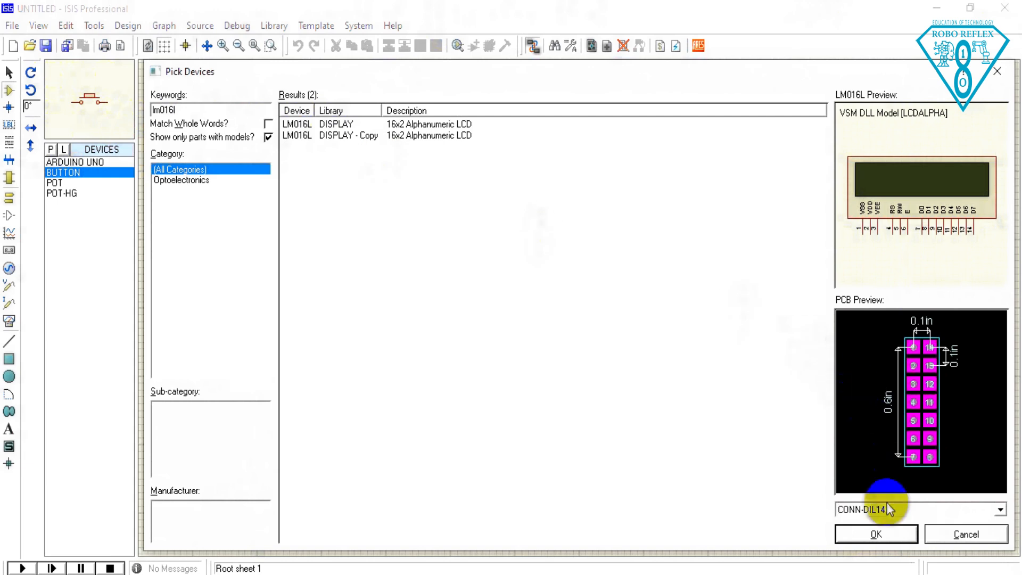
click(874, 535)
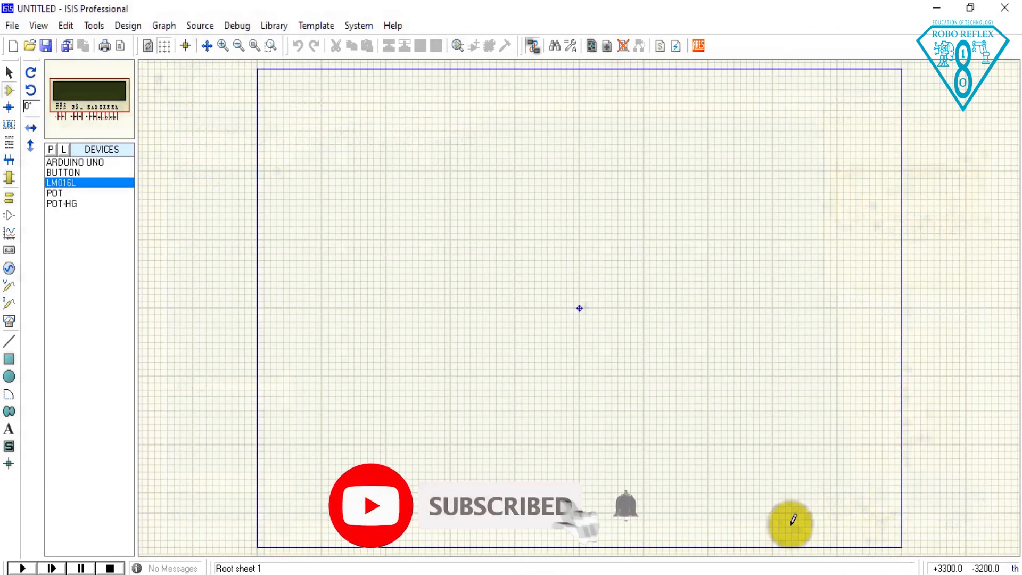
Search the parts library for motor and add the simple DC MOTOR model from the MOTORS library to the device list.
click(50, 150)
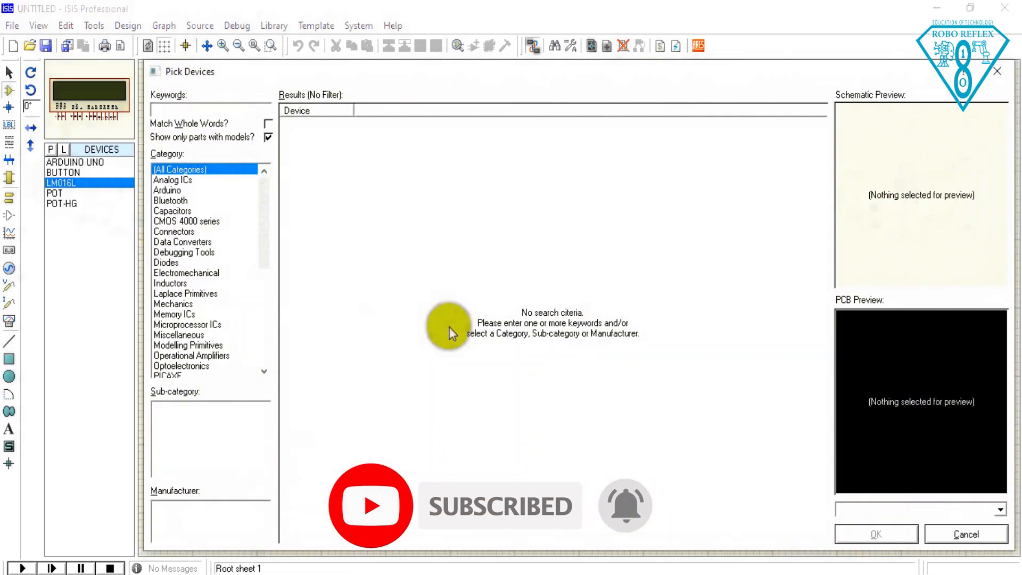
text(motor)
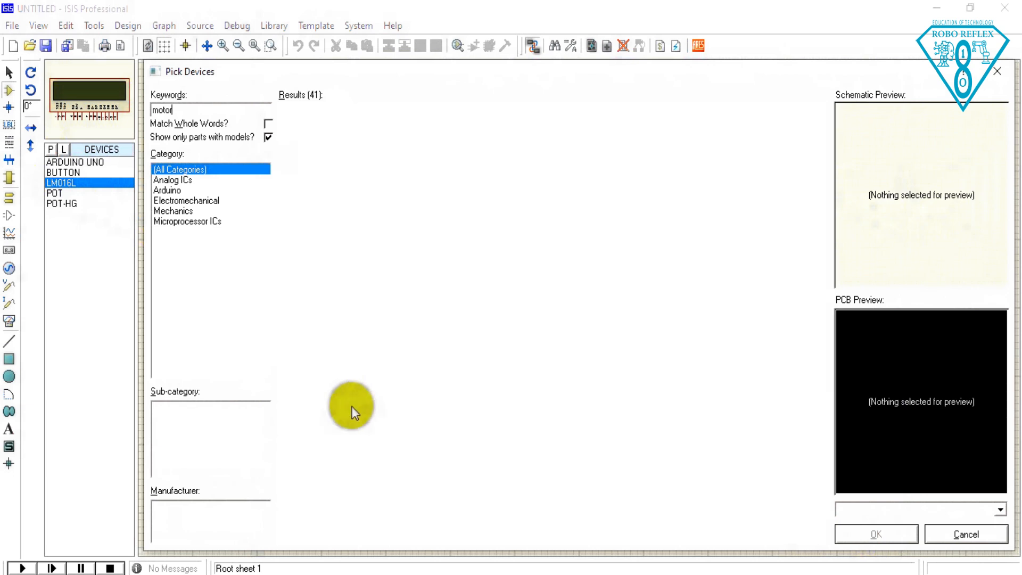
click(302, 380)
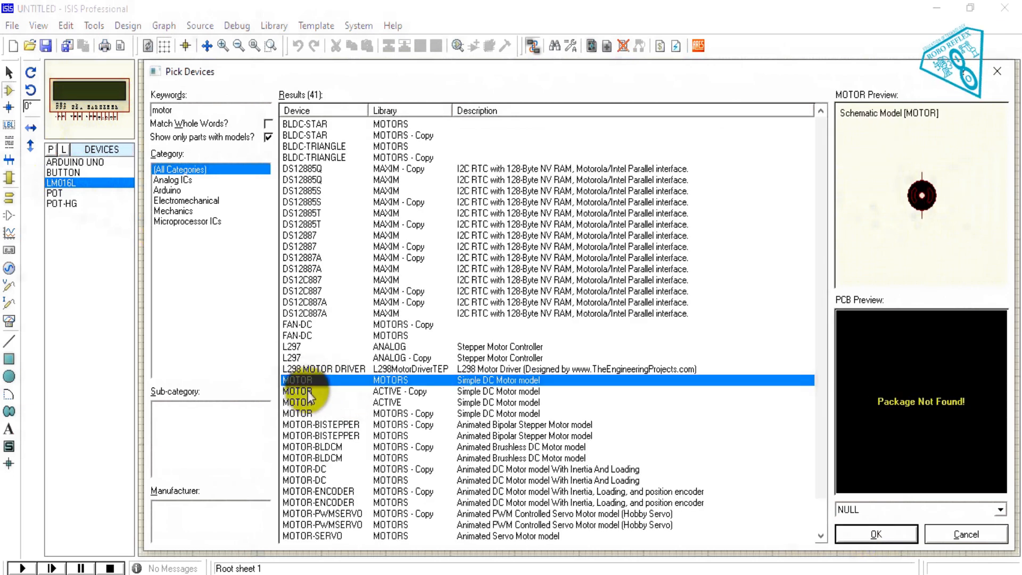
click(876, 534)
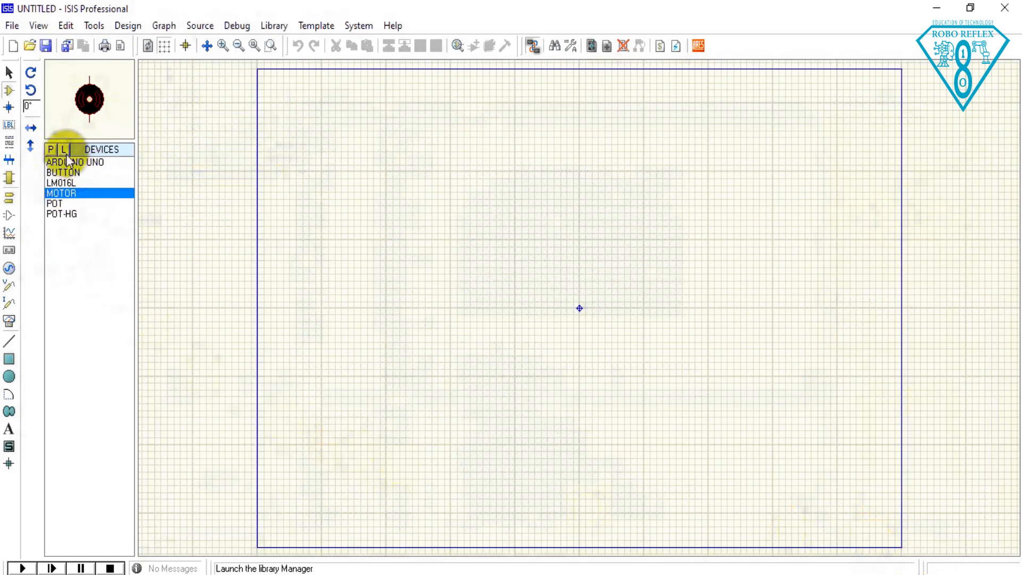
Search the parts library for l298 and add the L298 dual full-bridge driver from the ANALOG library to the device list.
click(51, 150)
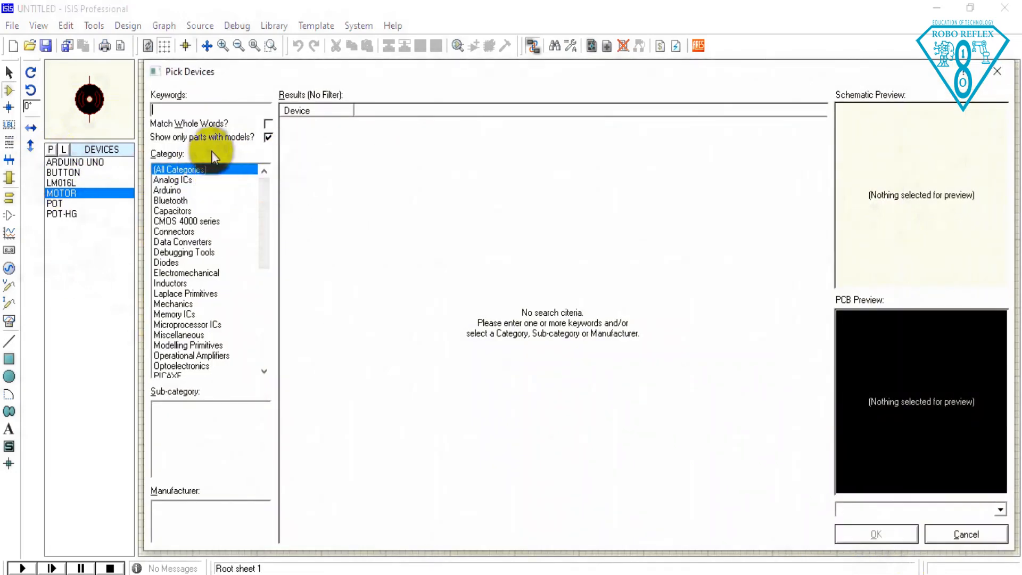
text(l2)
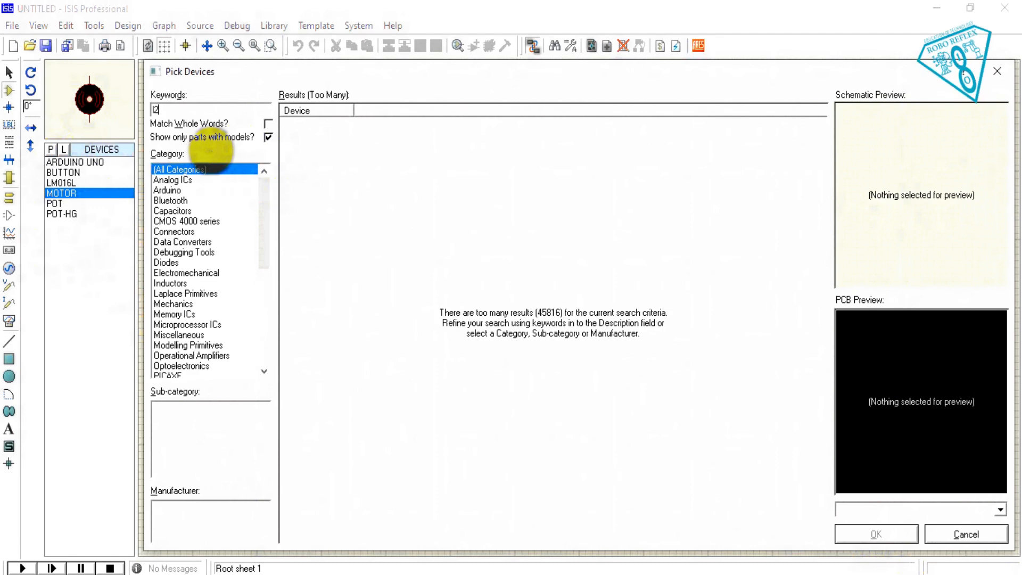
text(98)
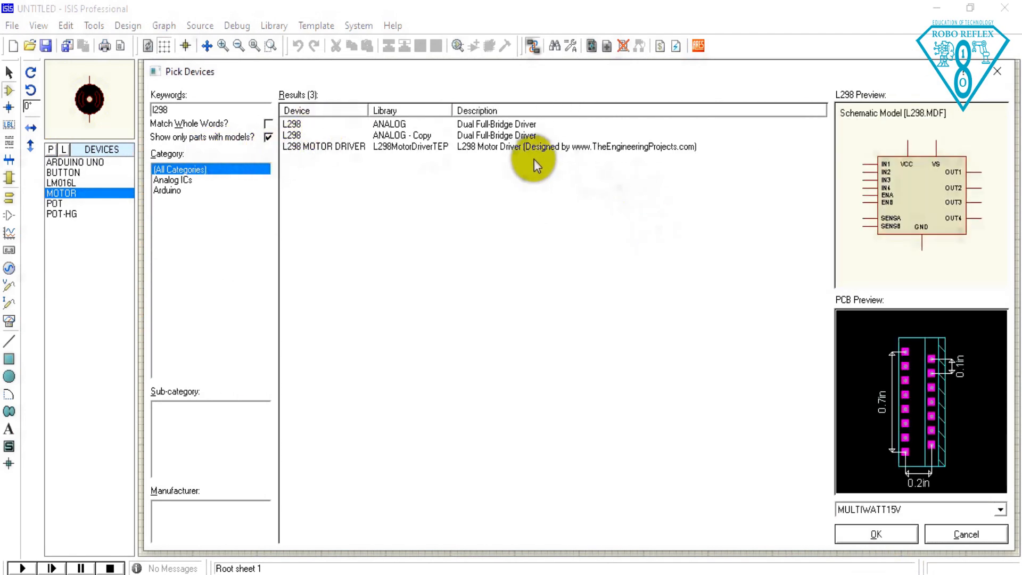
click(499, 123)
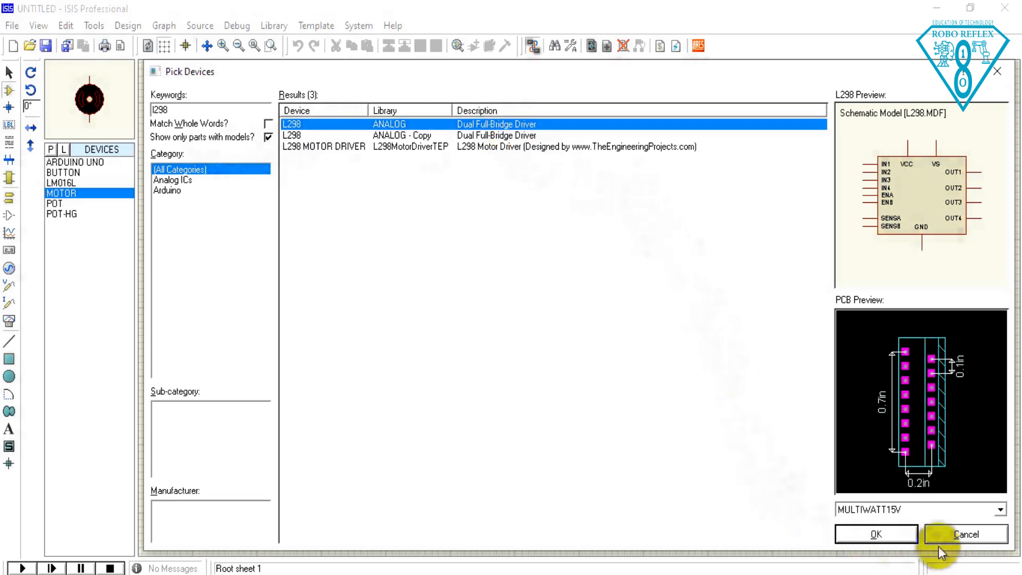
click(886, 537)
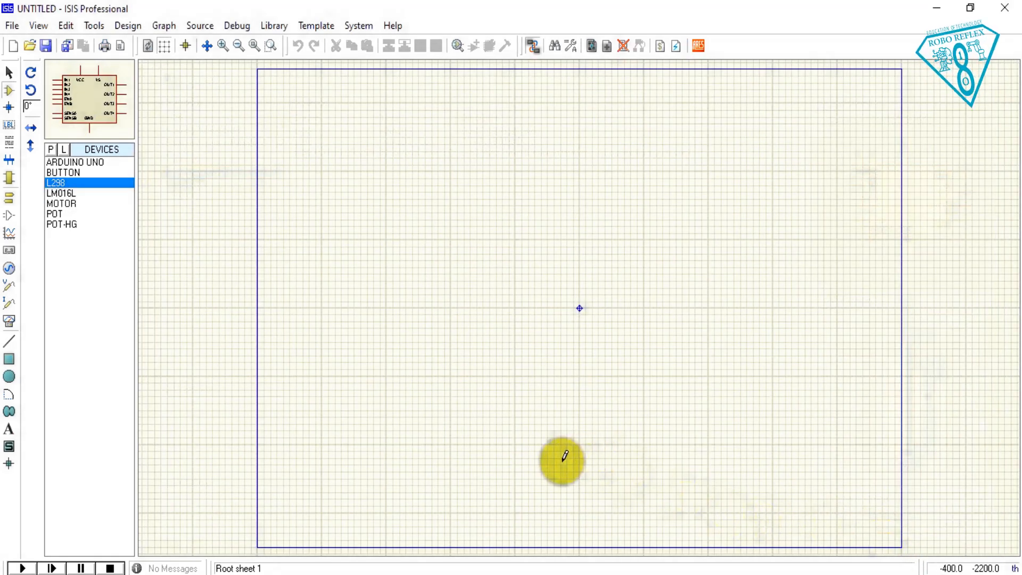
Place the ARDUINO UNO board on the schematic sheet, left of the sheet's centre.
click(76, 162)
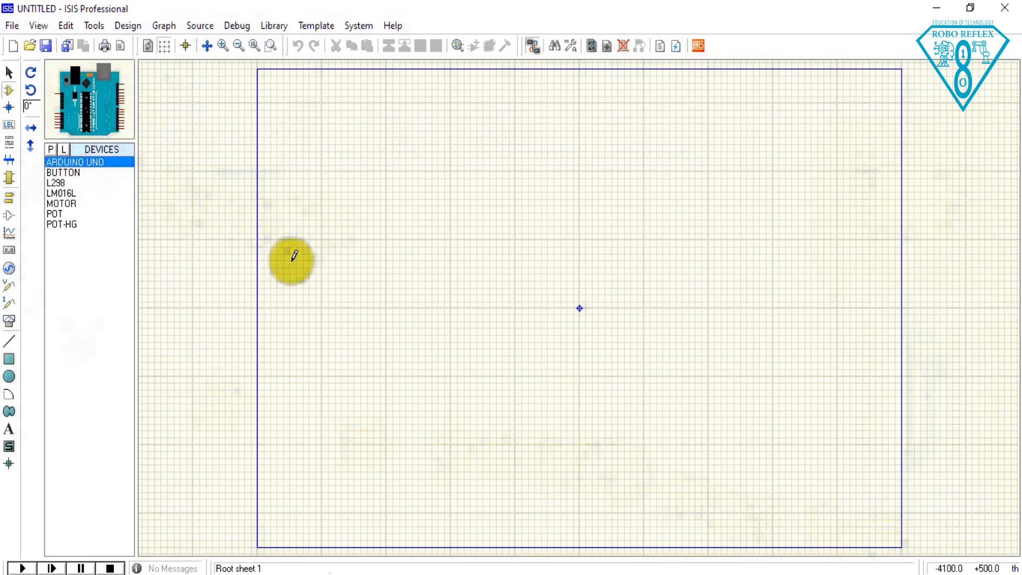
click(471, 328)
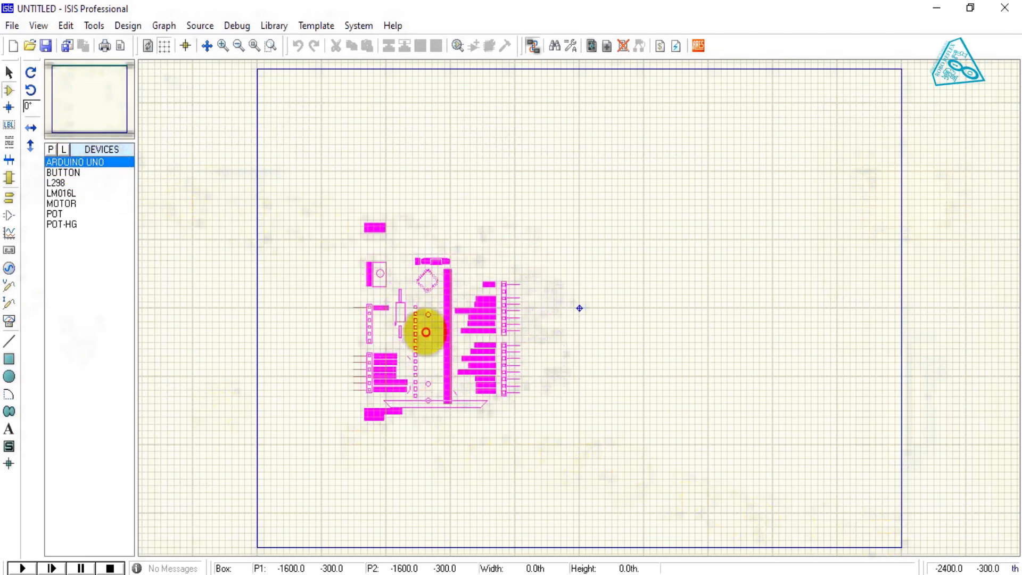
click(423, 329)
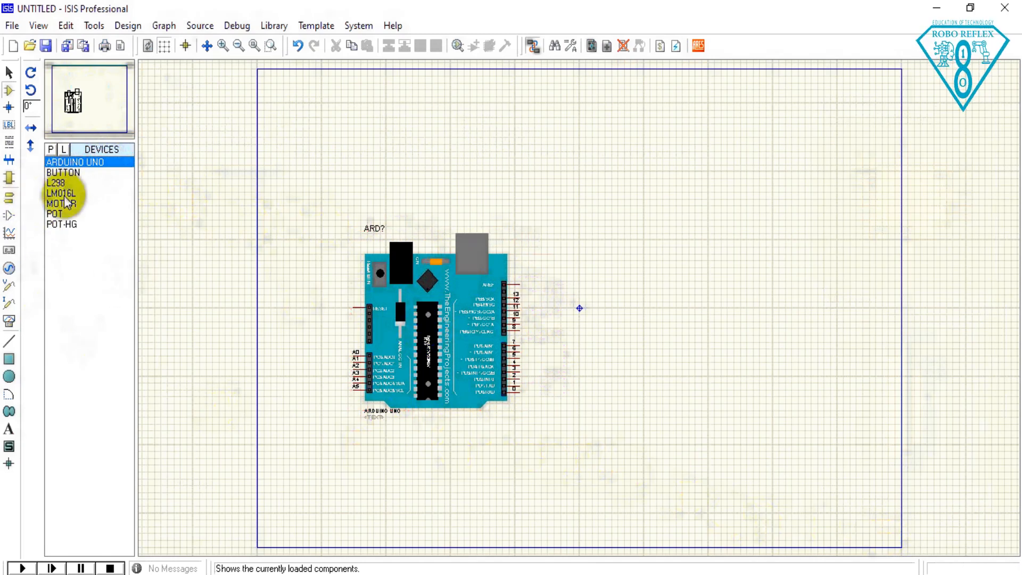
Place a POT-HG potentiometer beside the Arduino's analog pins and wire its wiper to pin A0.
click(57, 224)
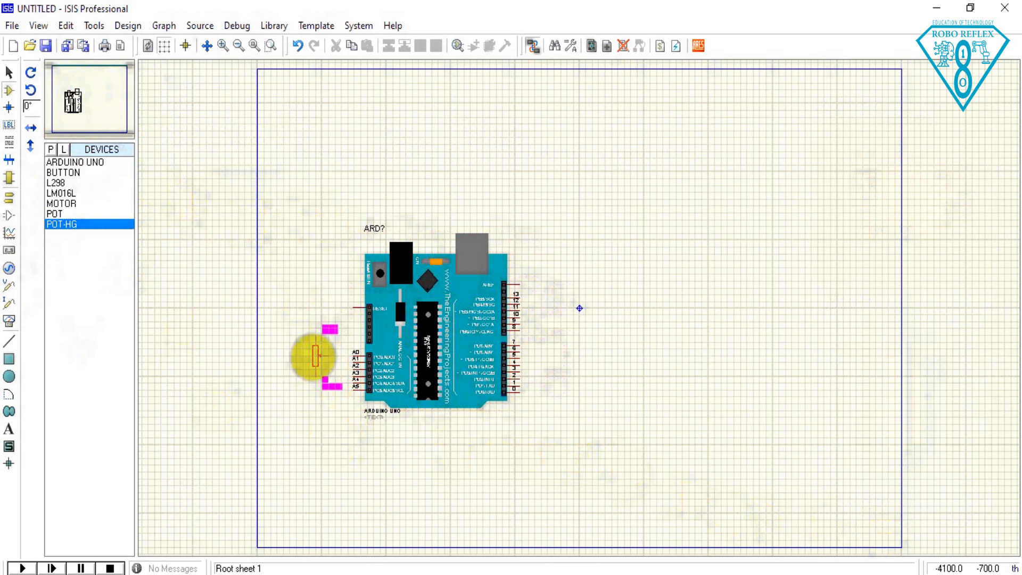
click(317, 356)
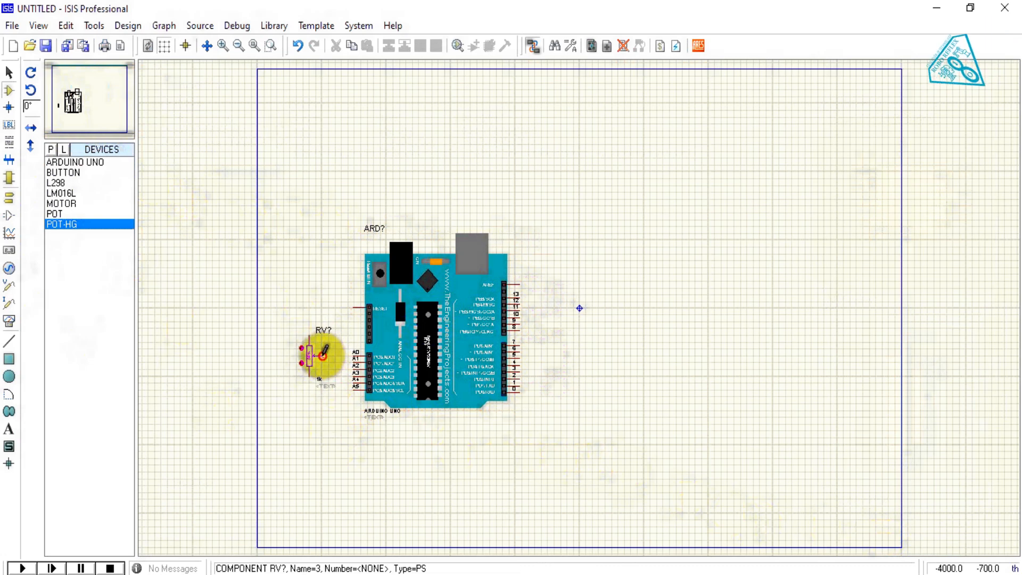
click(324, 356)
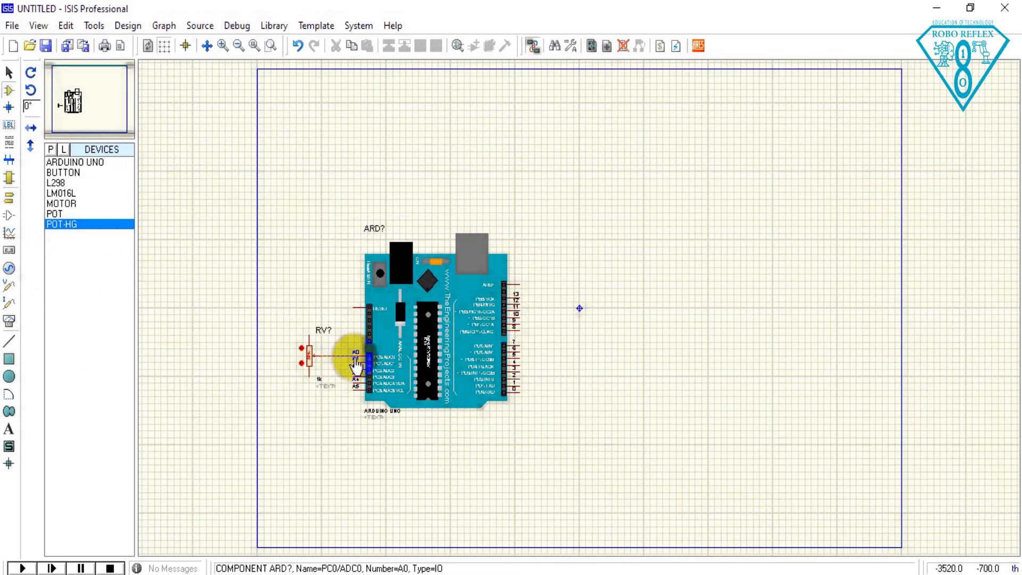
click(355, 356)
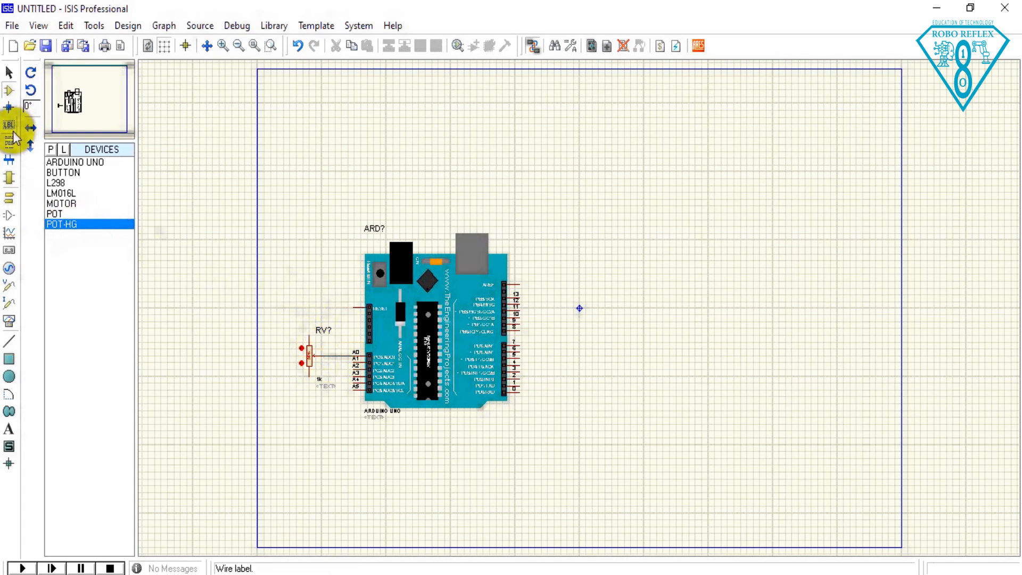
Wire the potentiometer's upper pin to the Arduino's RESET pin.
click(9, 198)
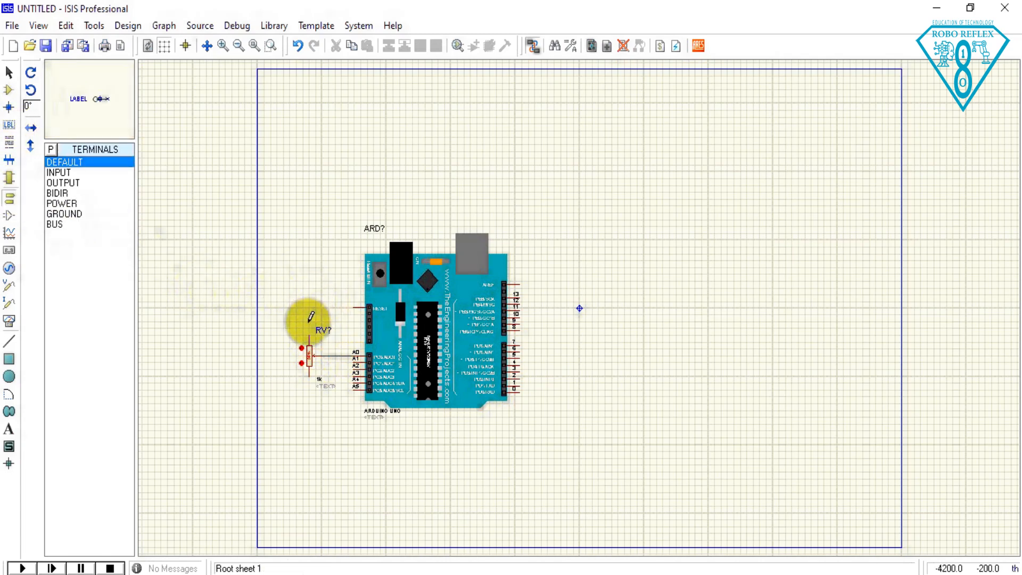
click(310, 341)
click(352, 304)
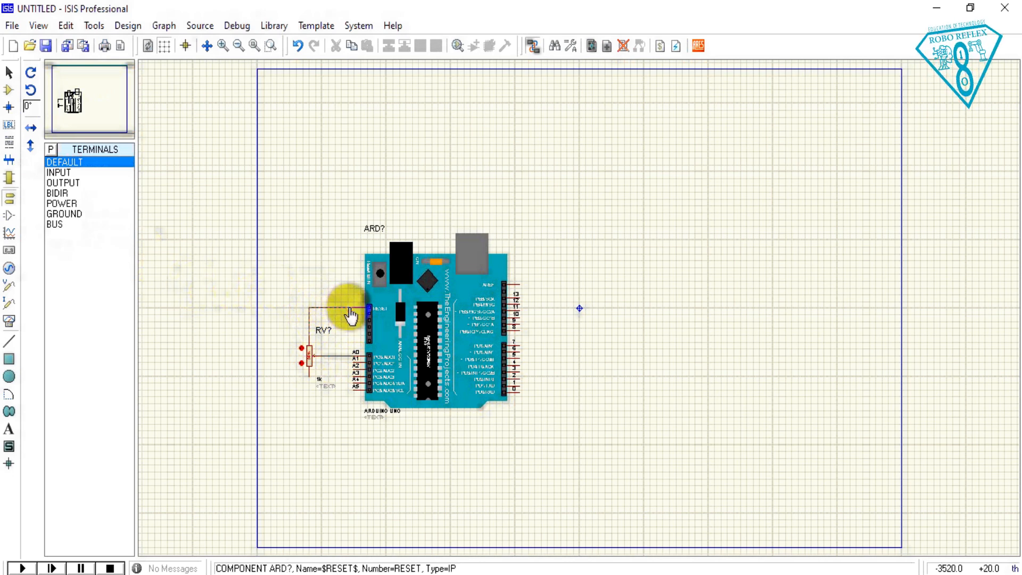
Attach a POWER terminal above the potentiometer on its upper wire and a GROUND terminal to its lower pin.
click(63, 205)
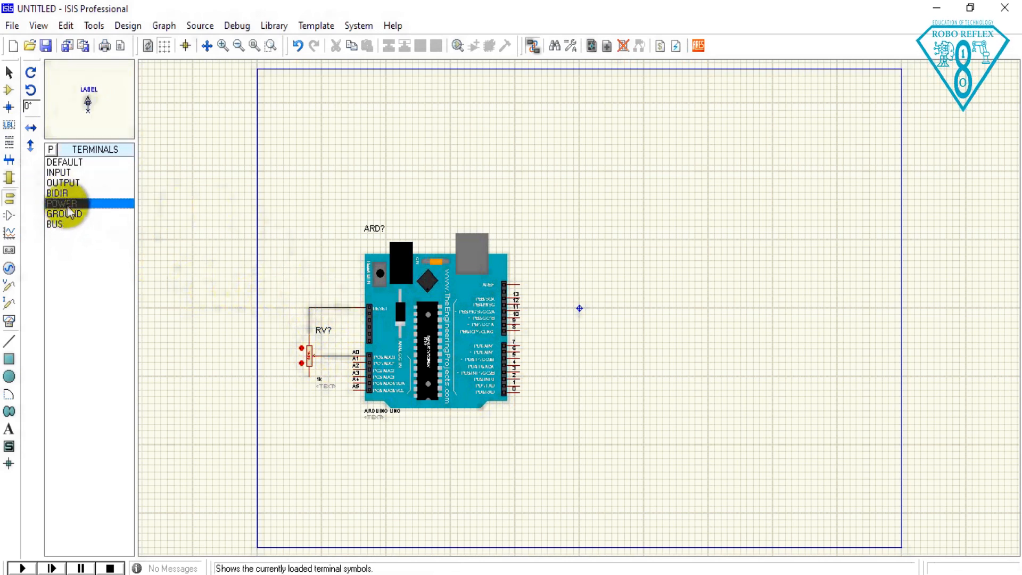
click(309, 282)
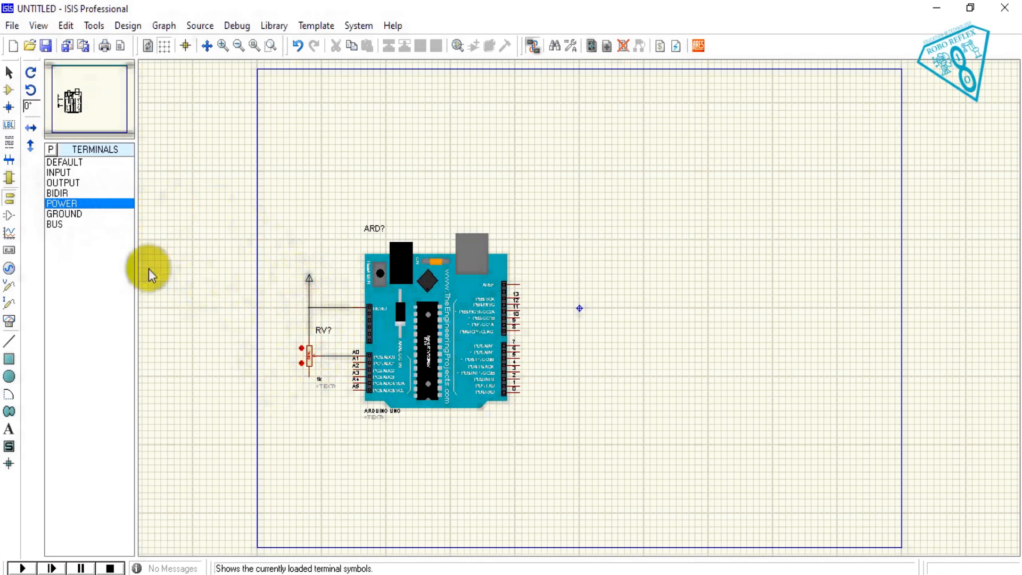
click(78, 215)
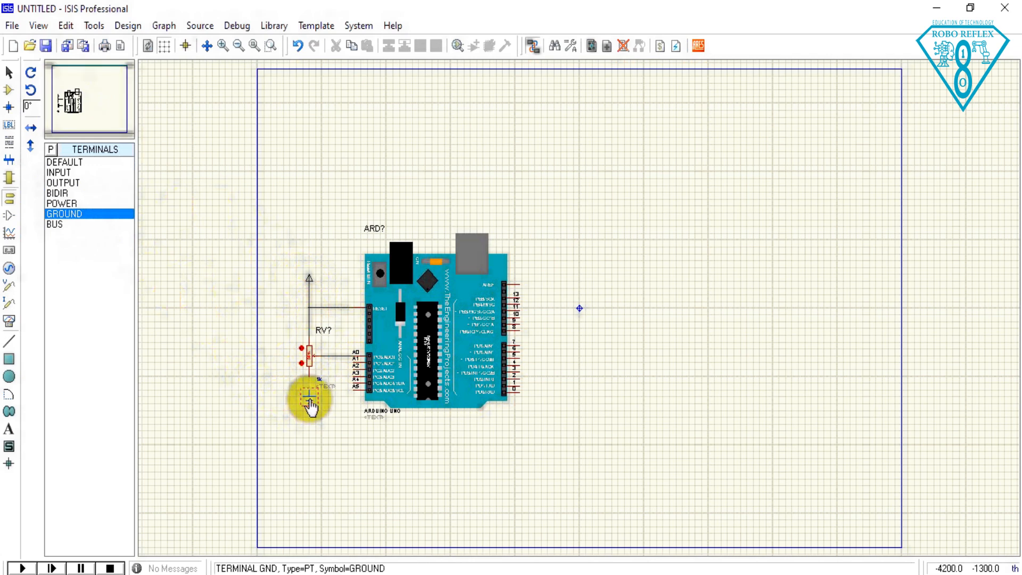
click(309, 401)
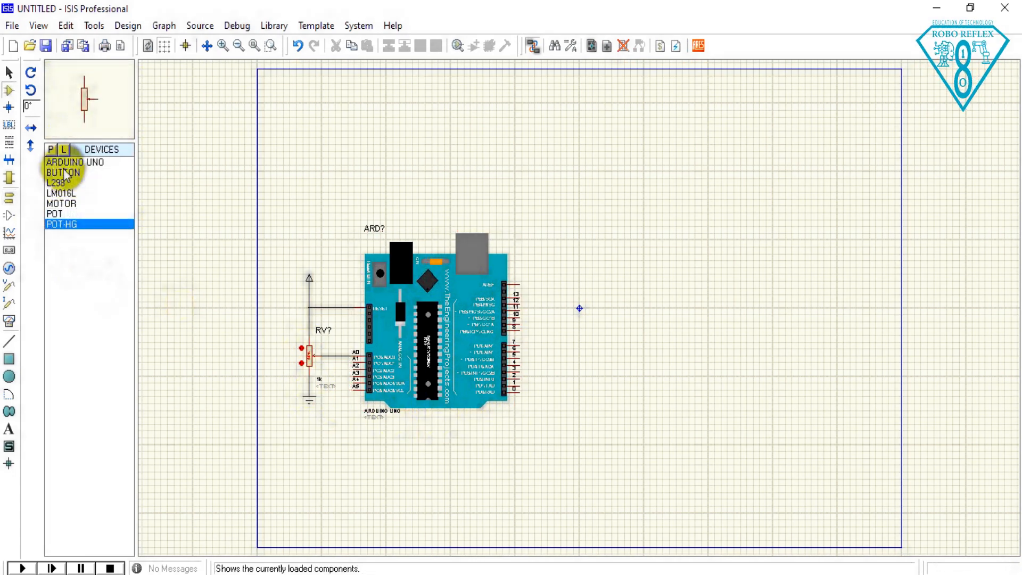
Place three BUTTON components in a horizontal row below the Arduino board.
click(67, 173)
click(396, 446)
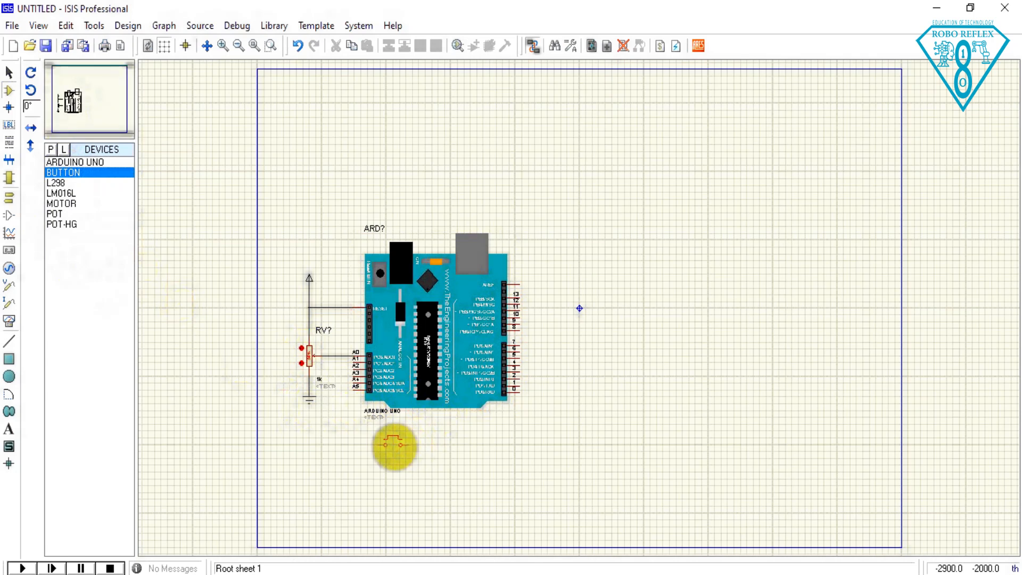
click(456, 450)
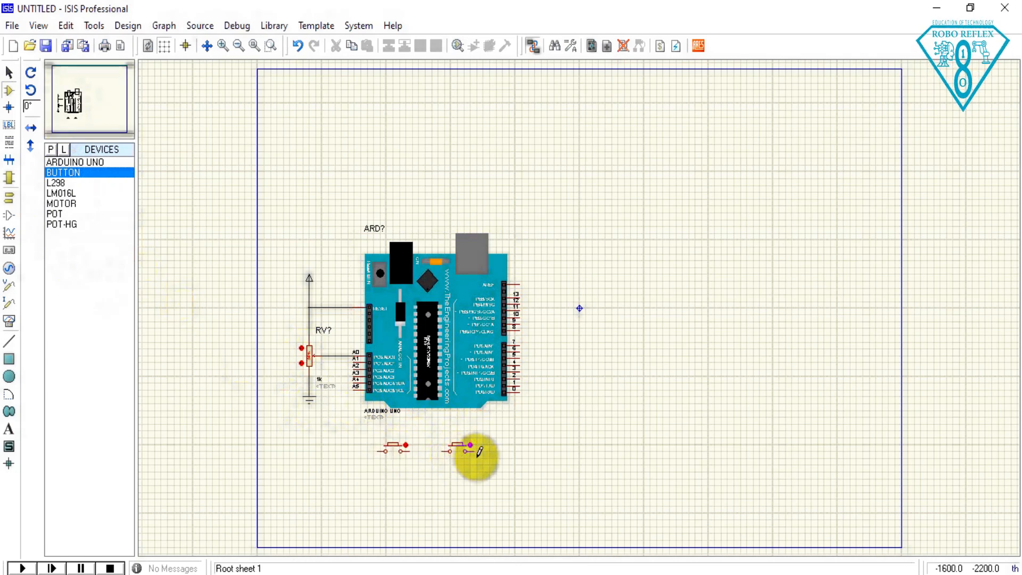
click(514, 450)
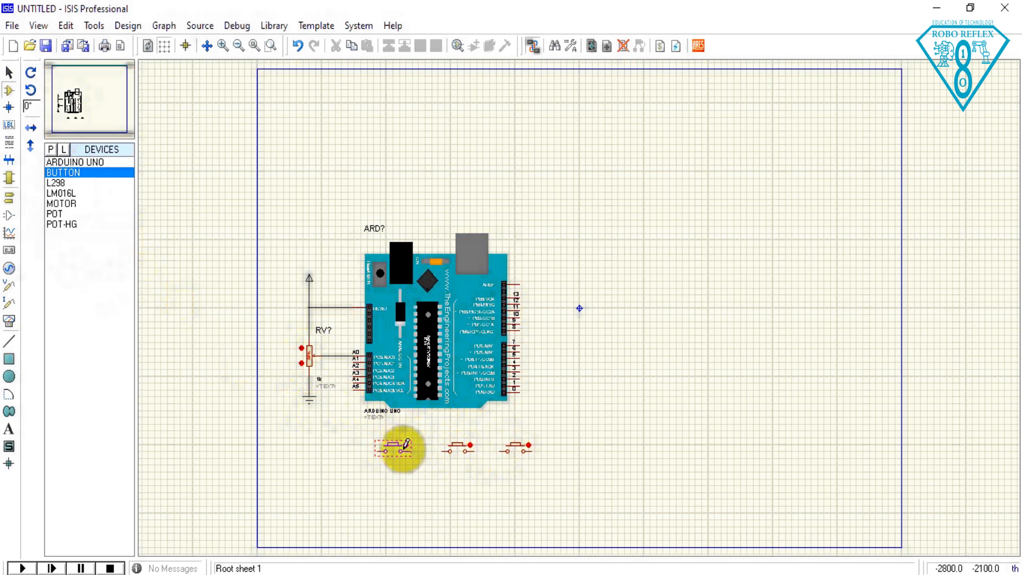
Set the component reference of the leftmost push button to BUTTON 1.
right_click(395, 446)
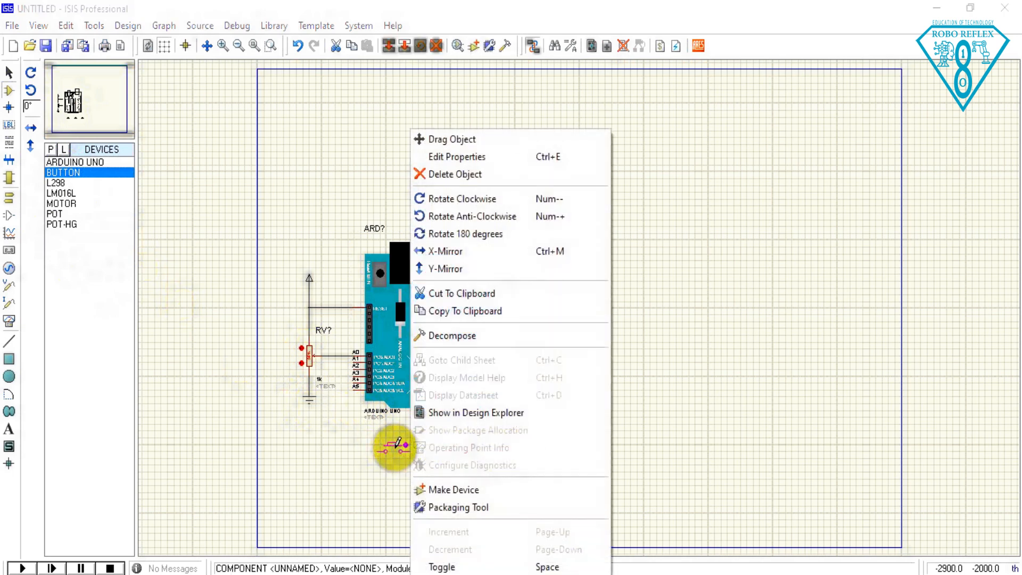
click(458, 158)
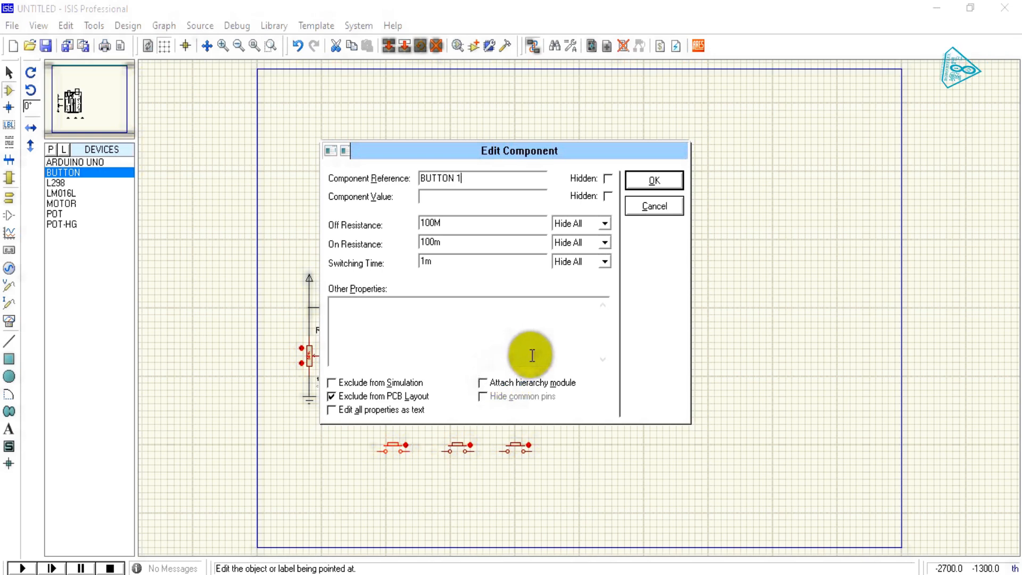
click(653, 181)
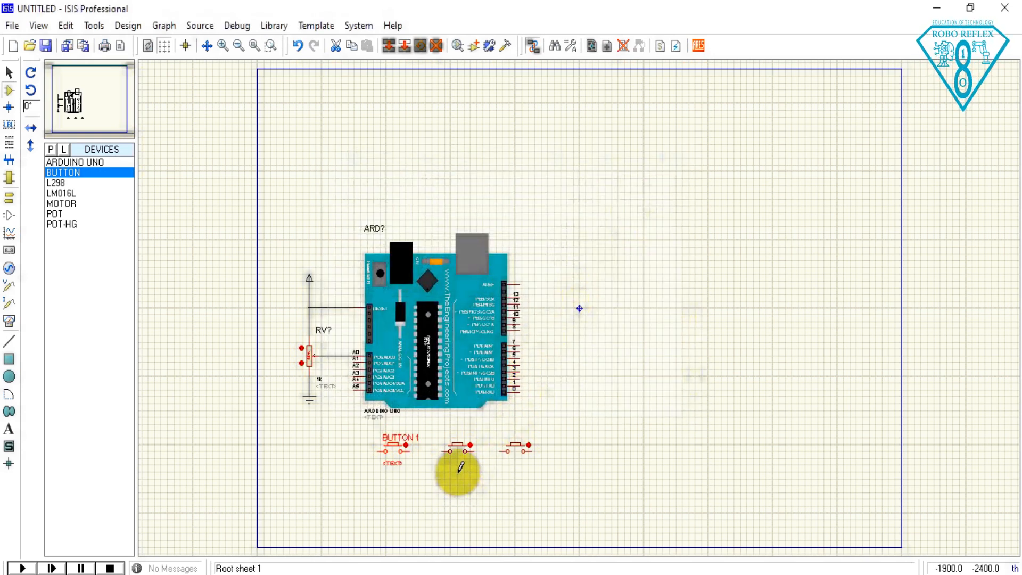
Set the component reference of the middle push button to STOPE.
right_click(460, 445)
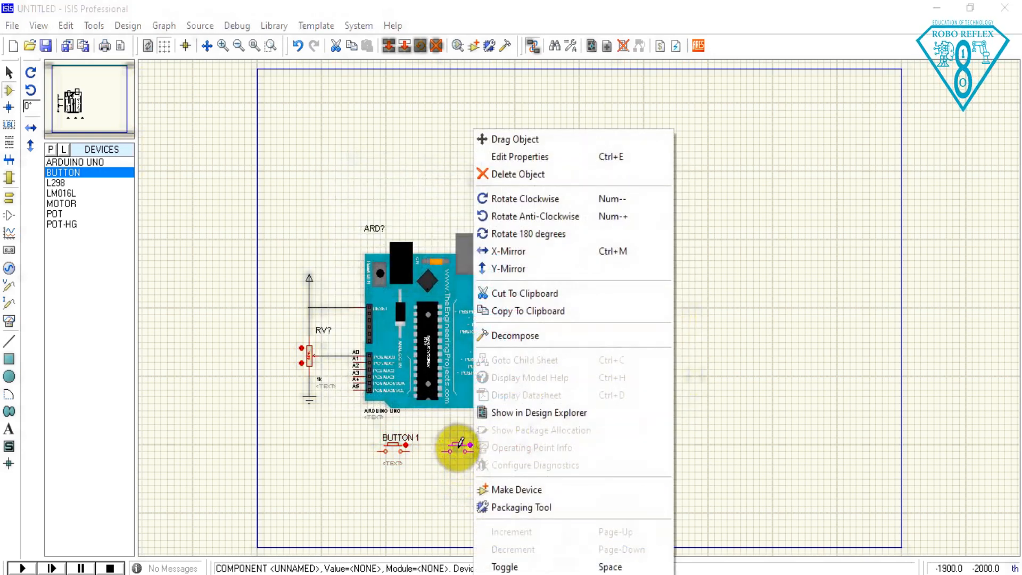
click(495, 156)
text(S)
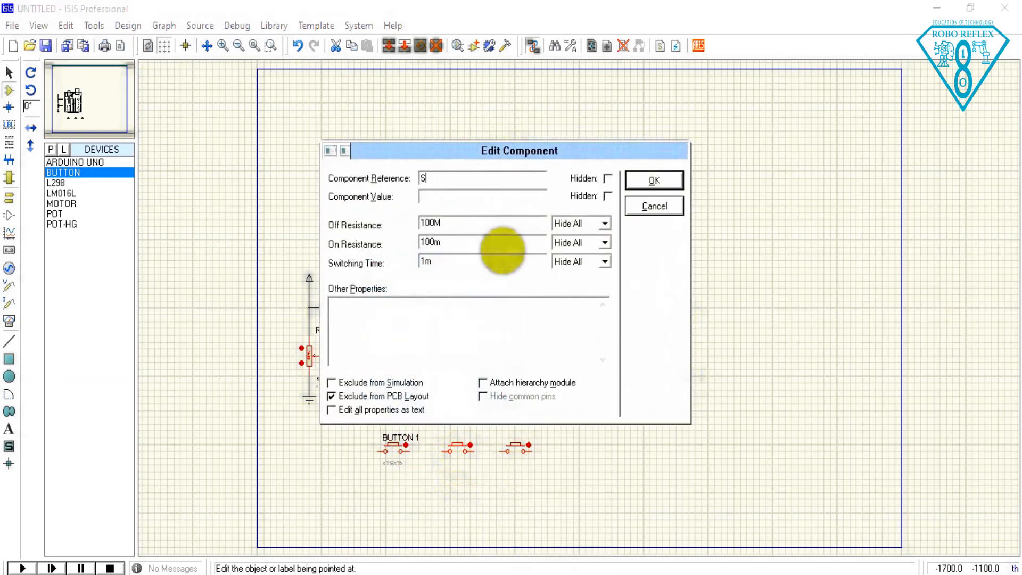
text(TOPE)
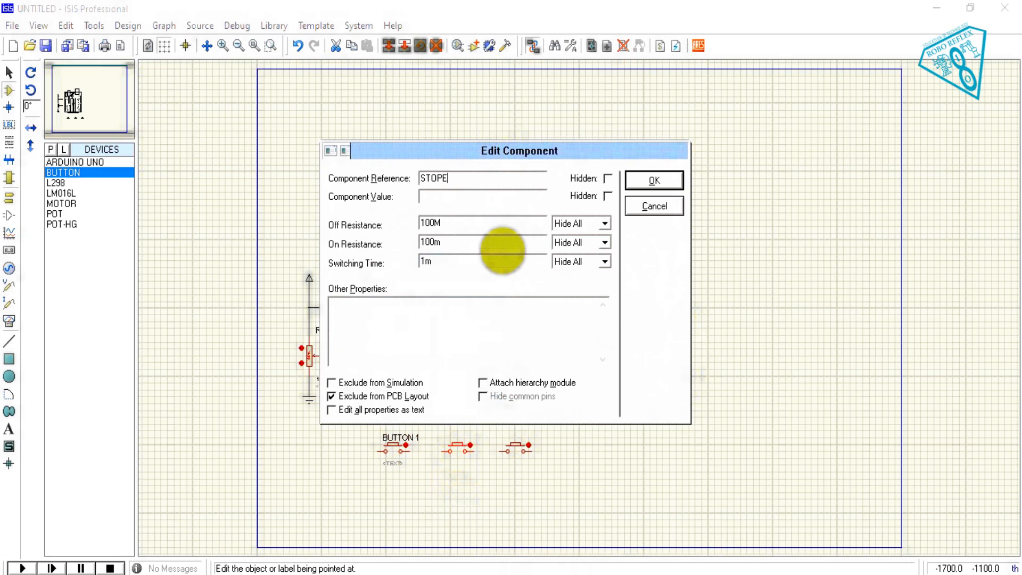
click(653, 181)
Set the component reference of the rightmost push button to BUTTON 2.
right_click(513, 449)
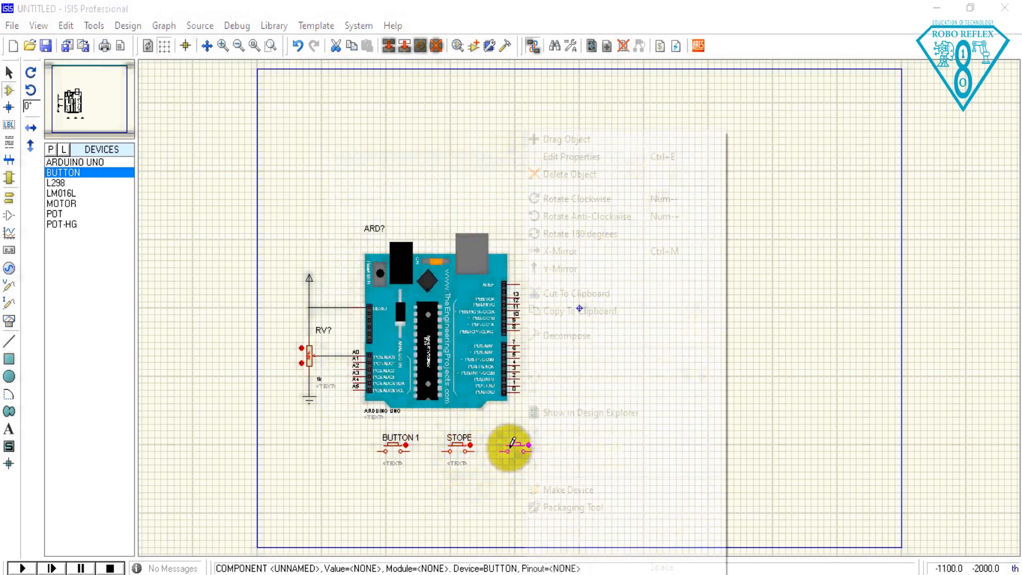
click(552, 160)
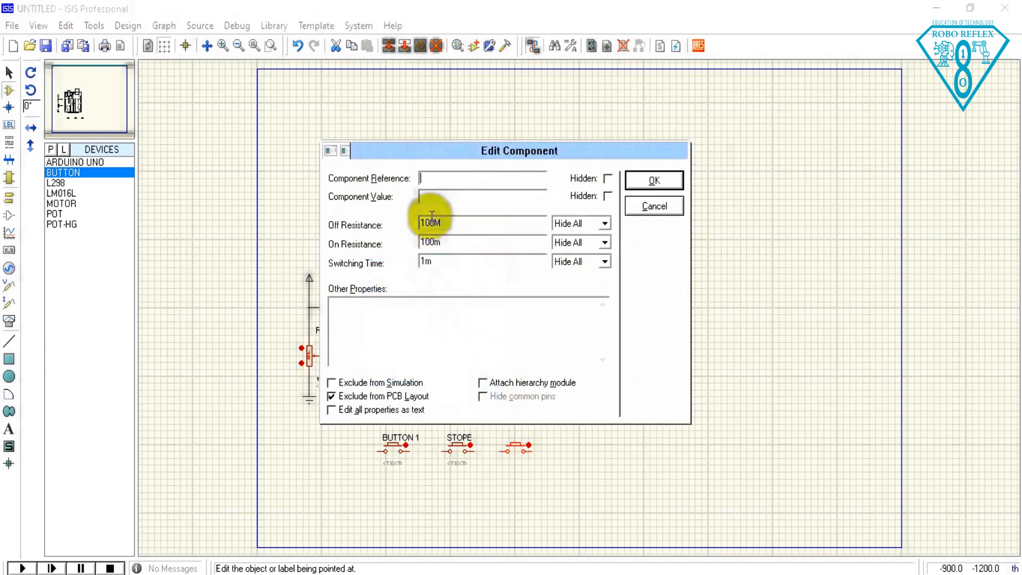
text(BUTTON 2)
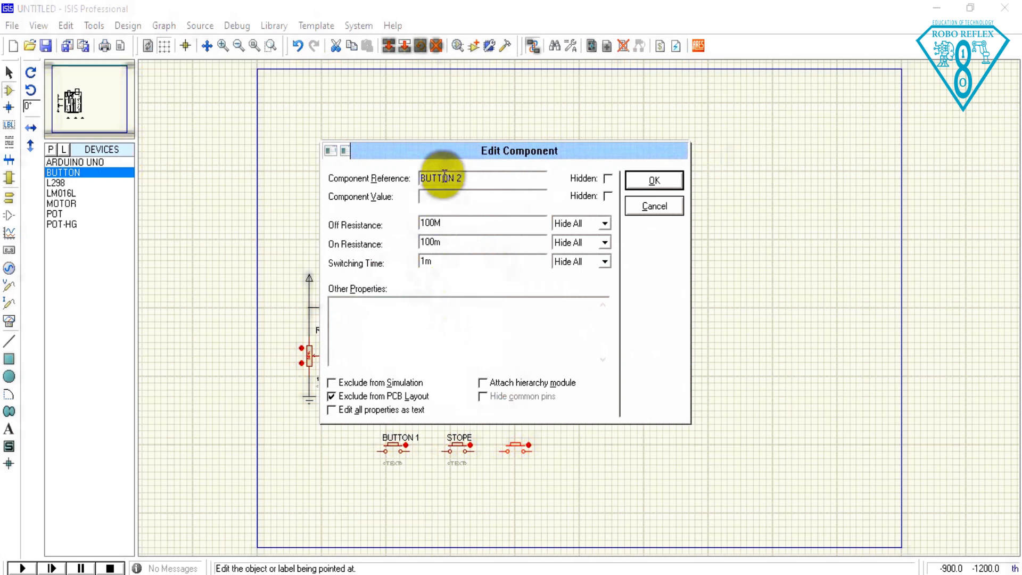
click(652, 181)
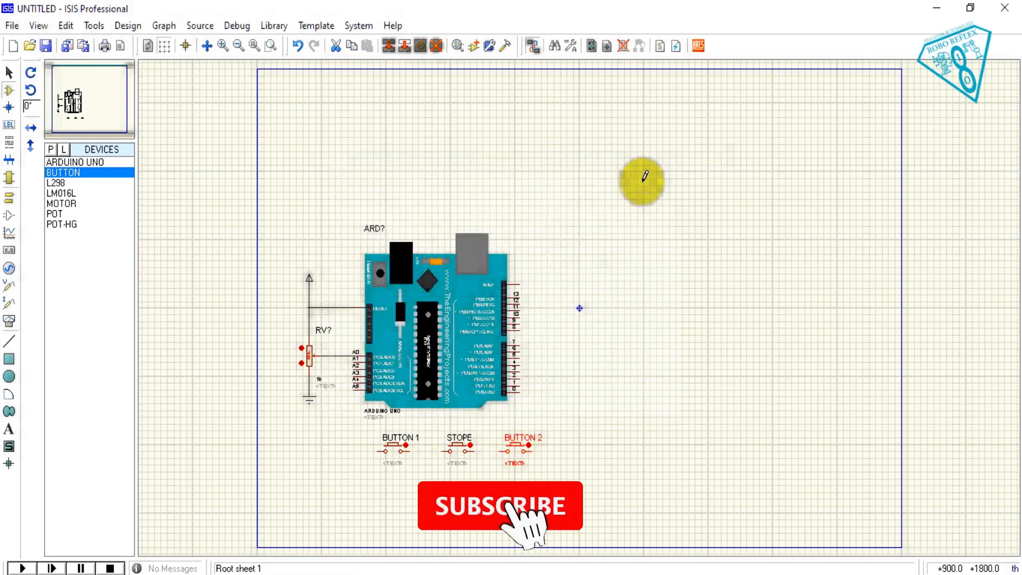
Wire Arduino pins A1, A2 and A3 to the left pins of BUTTON 1, STOPE and BUTTON 2 respectively.
click(355, 360)
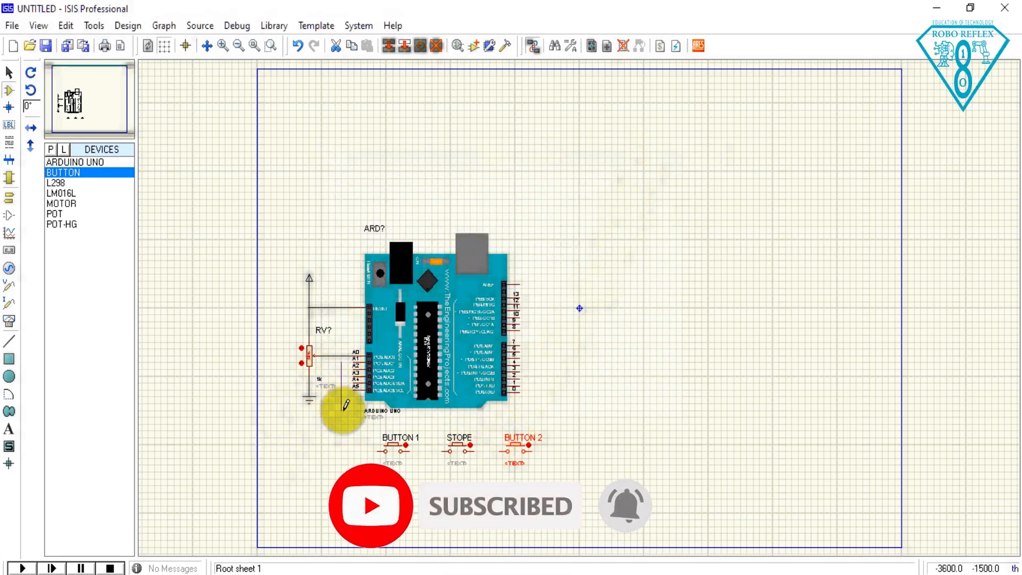
click(378, 451)
key(F6)
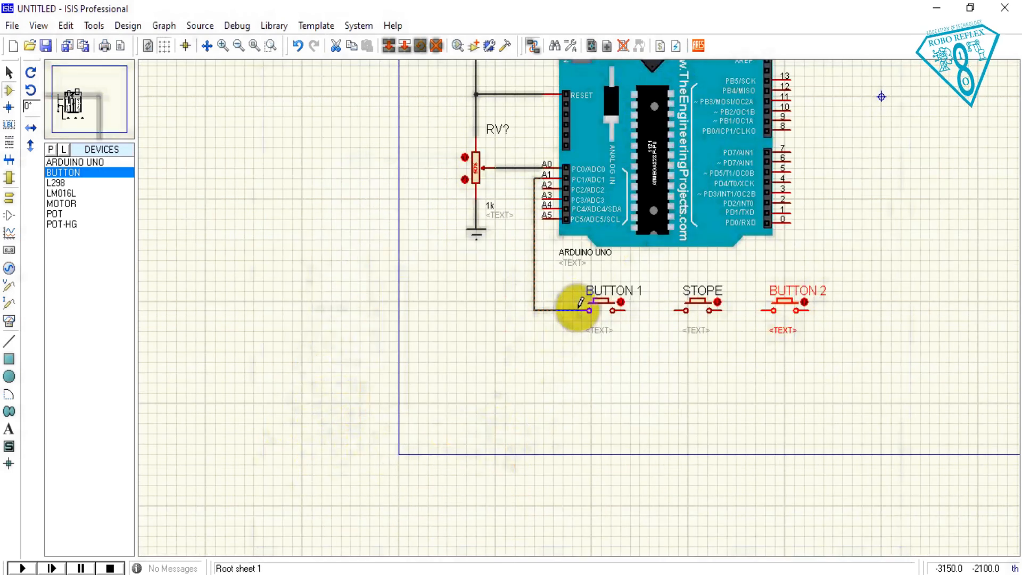
click(545, 186)
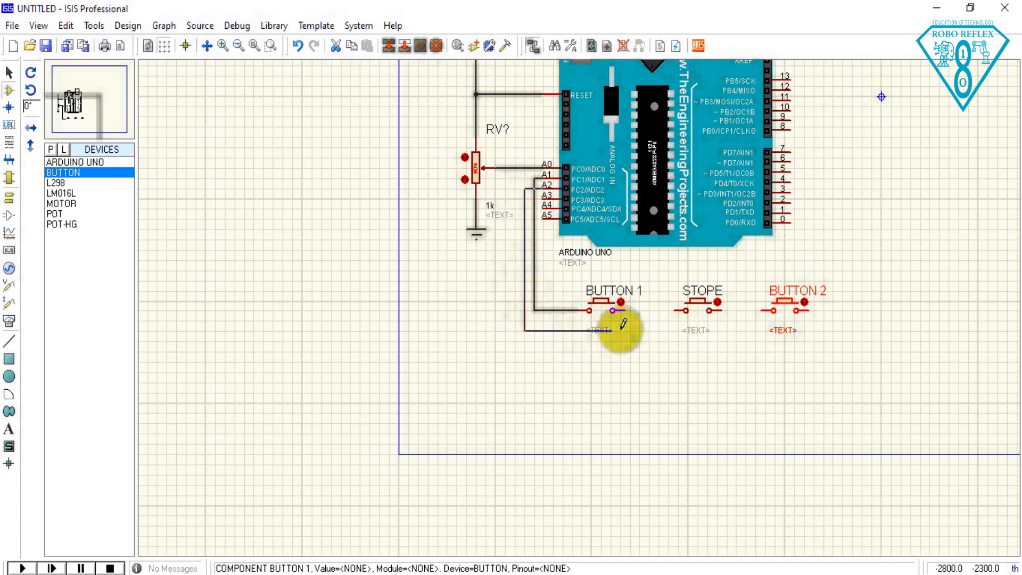
click(682, 310)
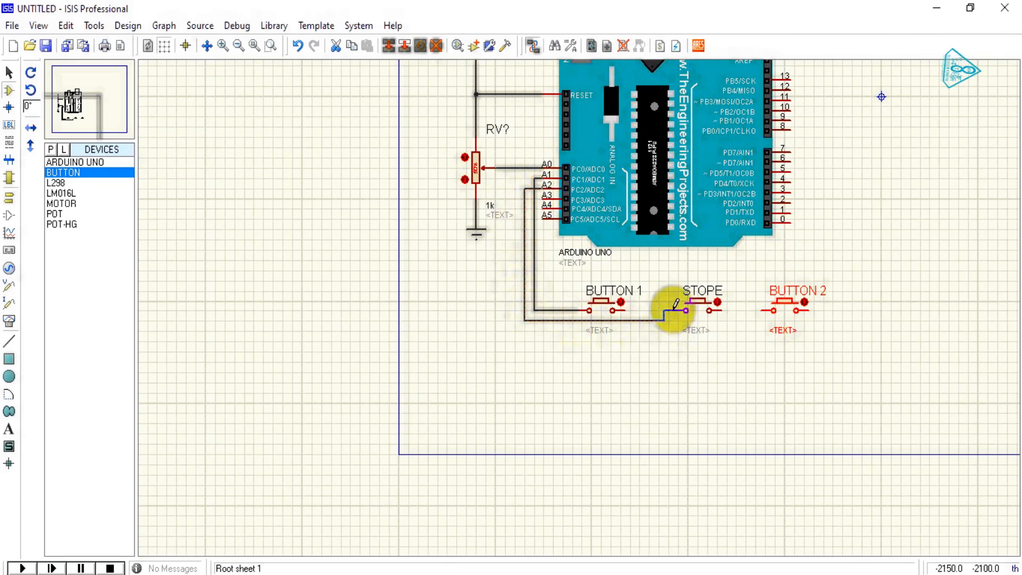
click(538, 200)
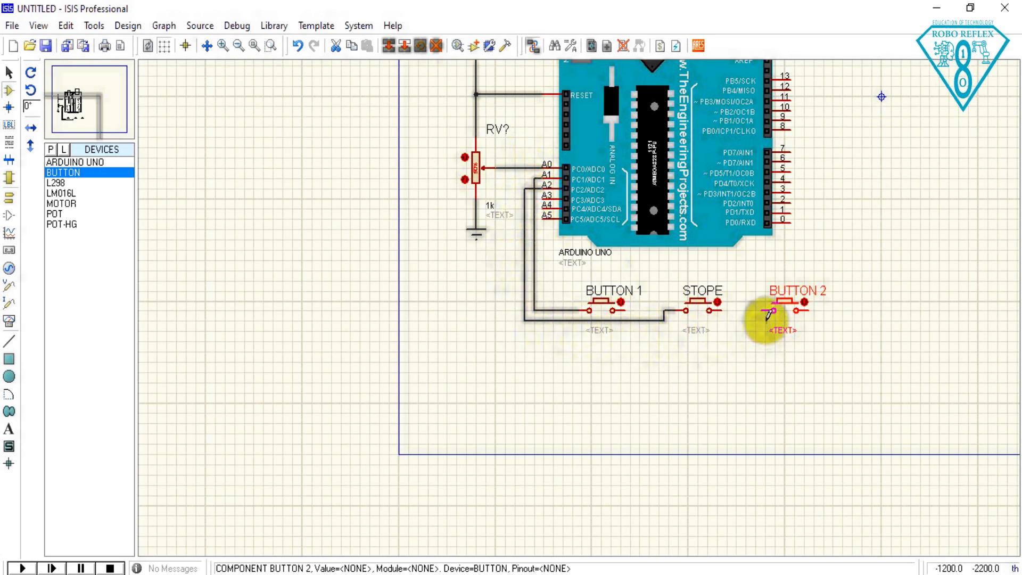
click(771, 310)
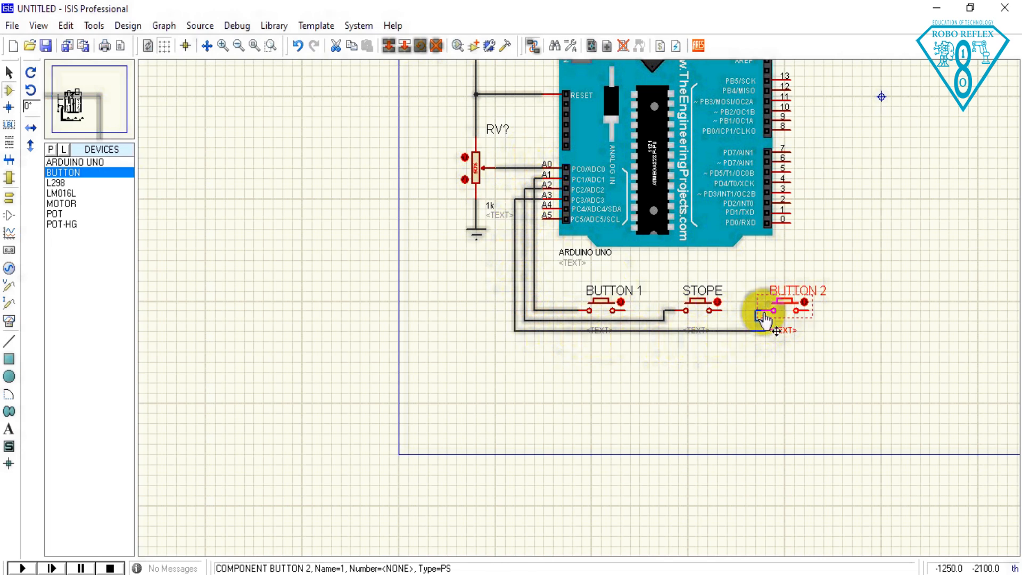
Join the right pins of BUTTON 1, STOPE and BUTTON 2 with one common wire running below the buttons.
click(626, 312)
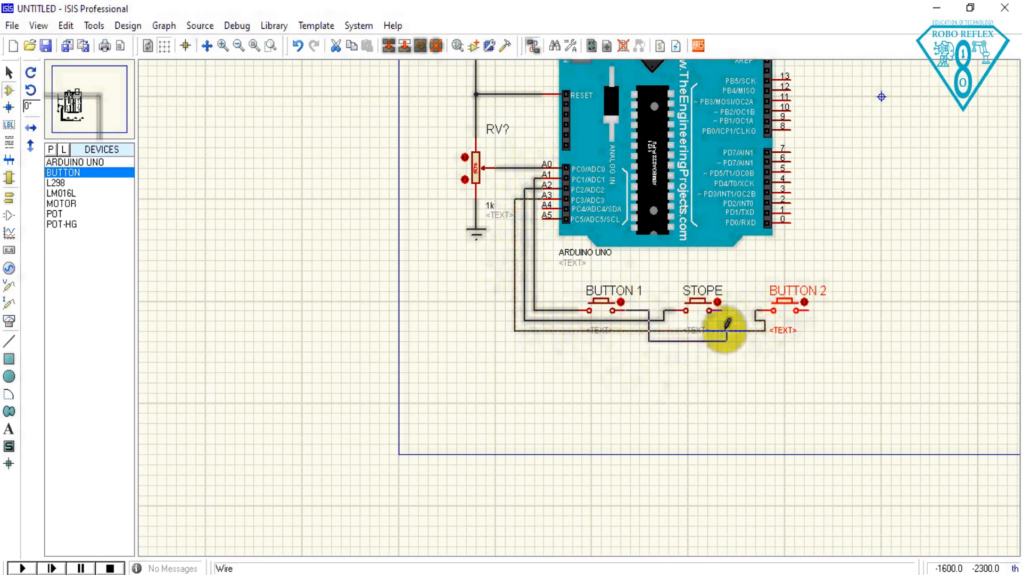
click(723, 310)
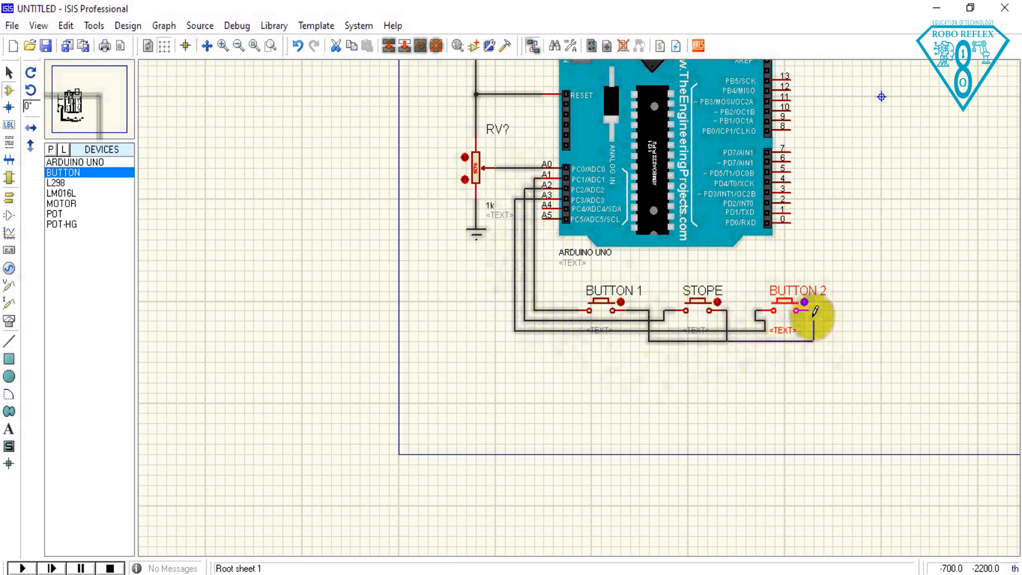
click(808, 315)
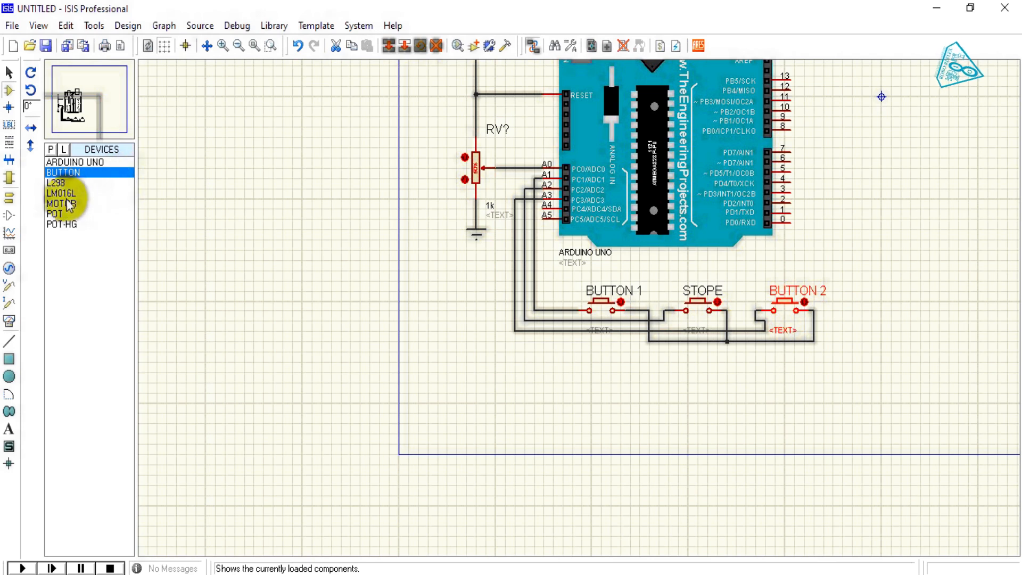
Place a GROUND terminal below the STOPE button and connect it to the buttons' common wire.
click(10, 196)
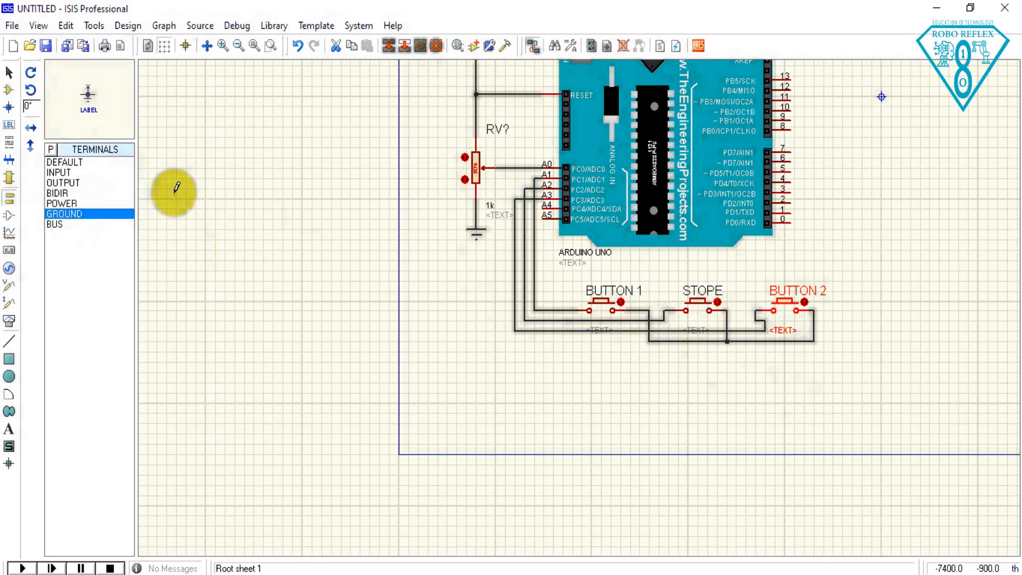
click(686, 364)
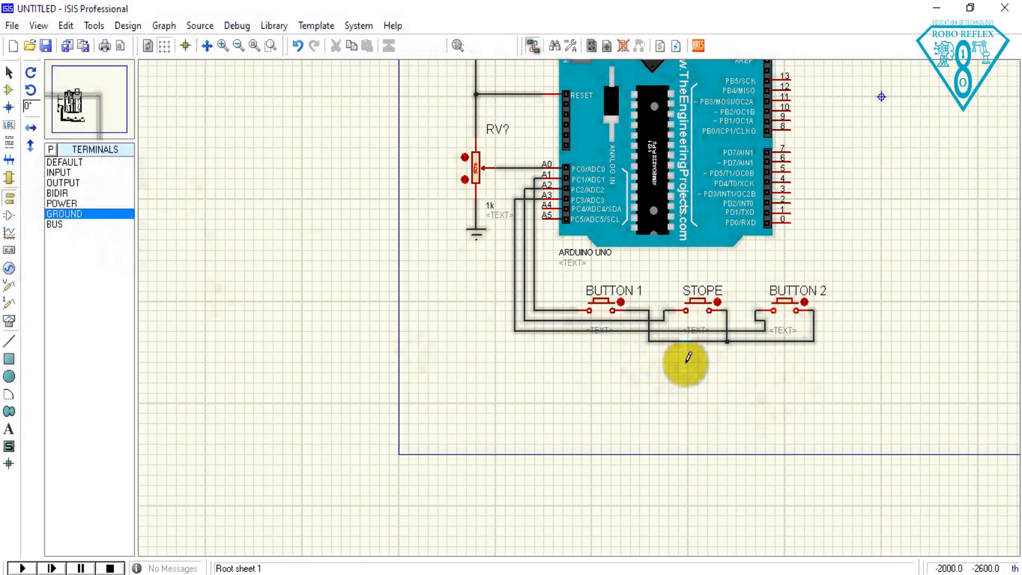
click(720, 364)
drag(726, 356, 728, 341)
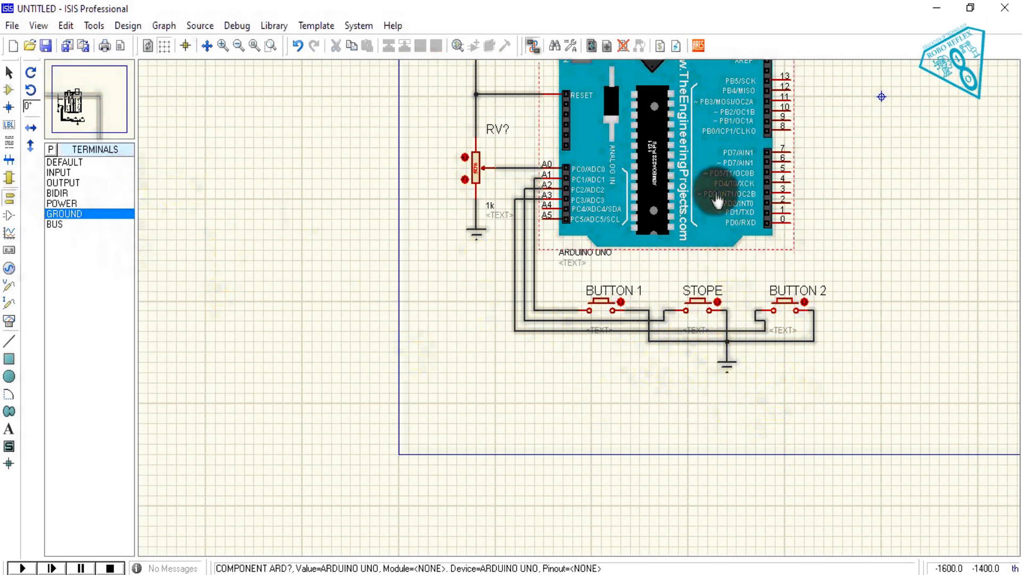
Place the LM016L LCD to the upper right of the Arduino and a POT potentiometer between the two.
key(F5)
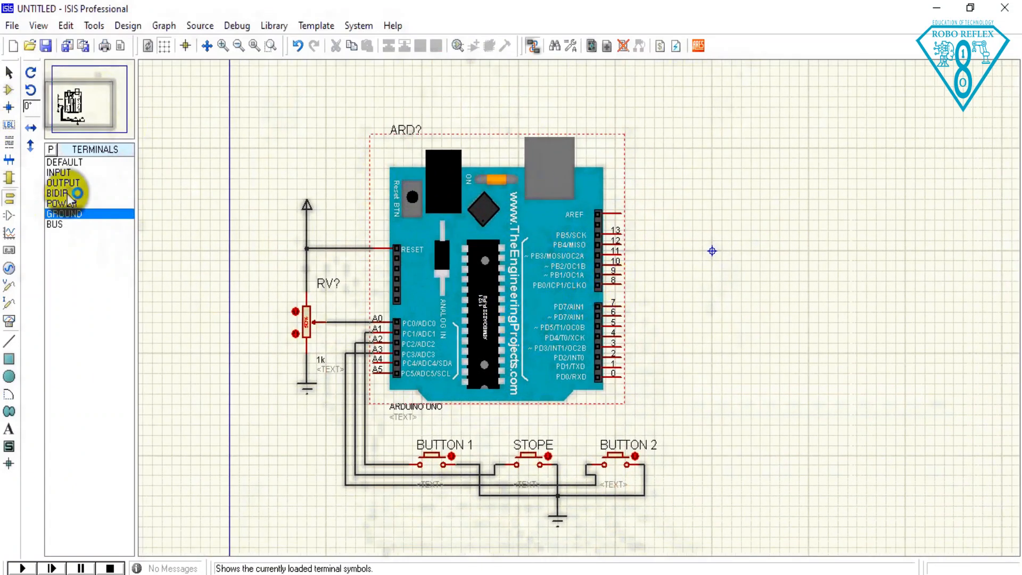
click(9, 90)
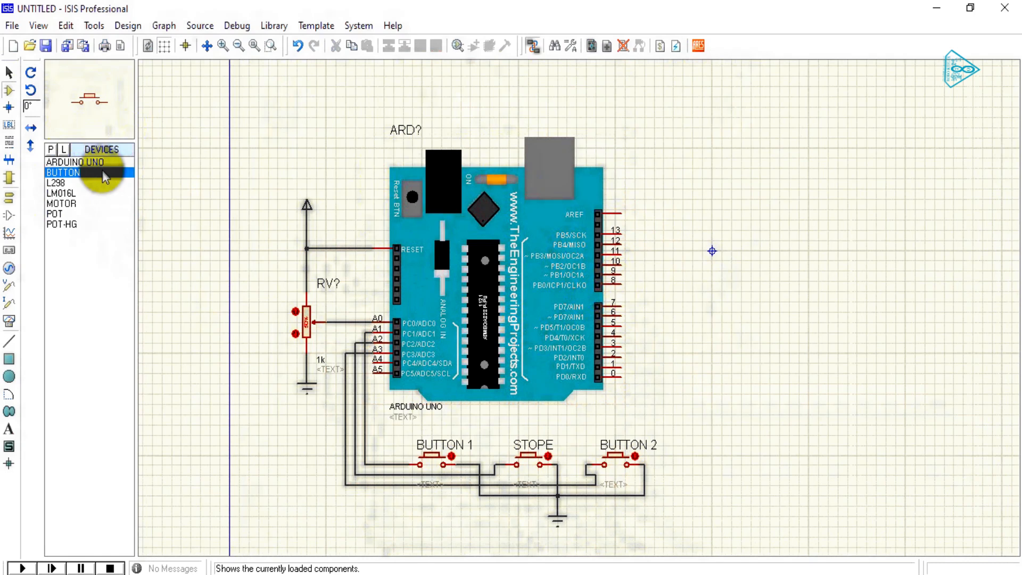
click(63, 194)
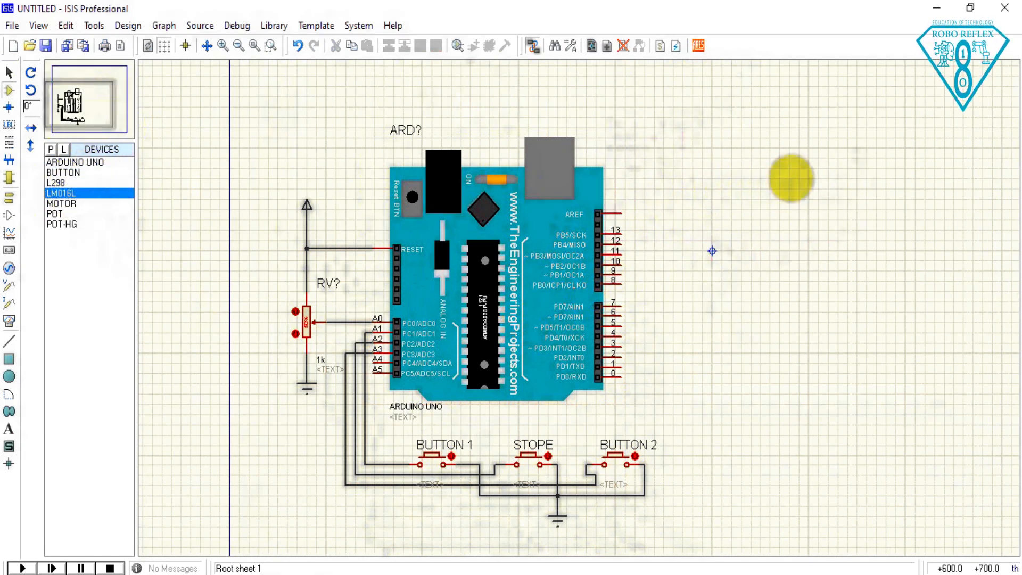
click(801, 161)
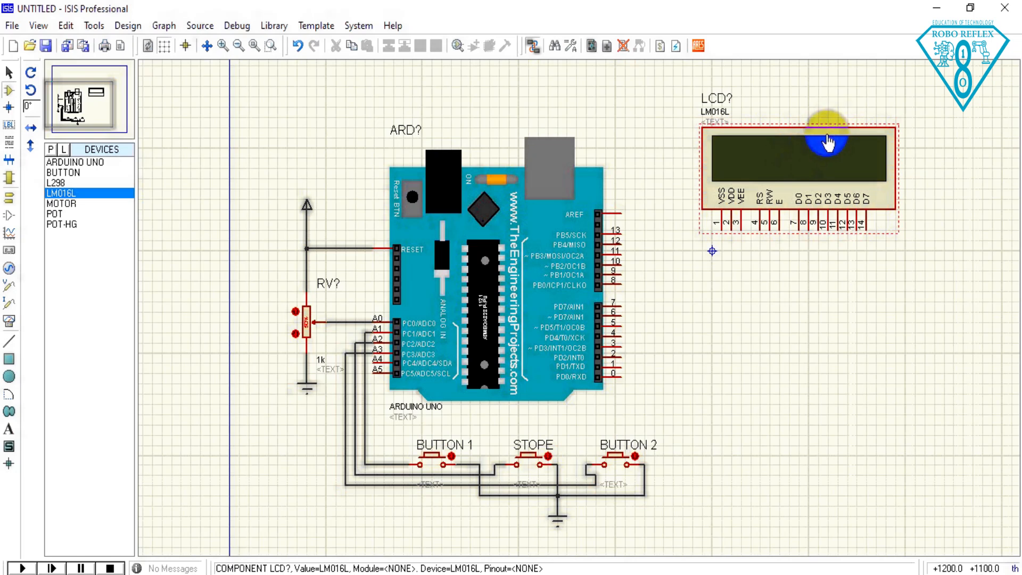
click(49, 213)
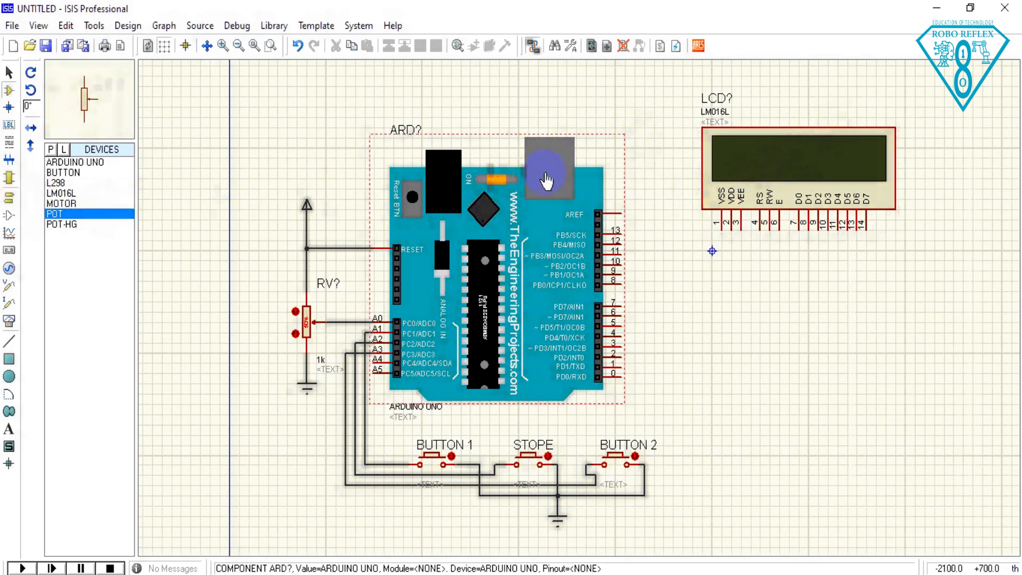
click(646, 178)
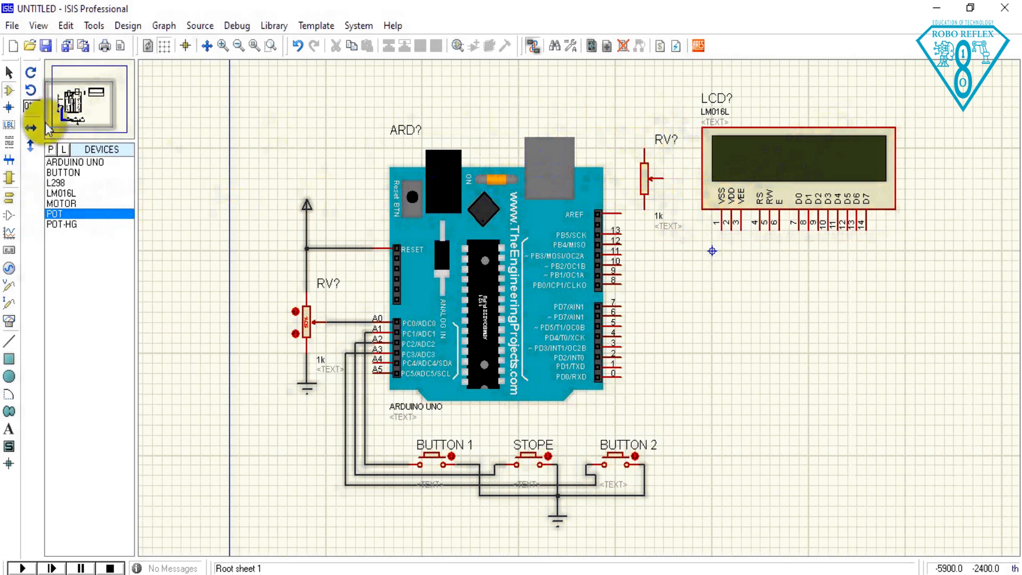
Connect a POWER terminal to the upper end of the potentiometer beside the LCD and a GROUND terminal to its lower end.
click(9, 198)
click(75, 203)
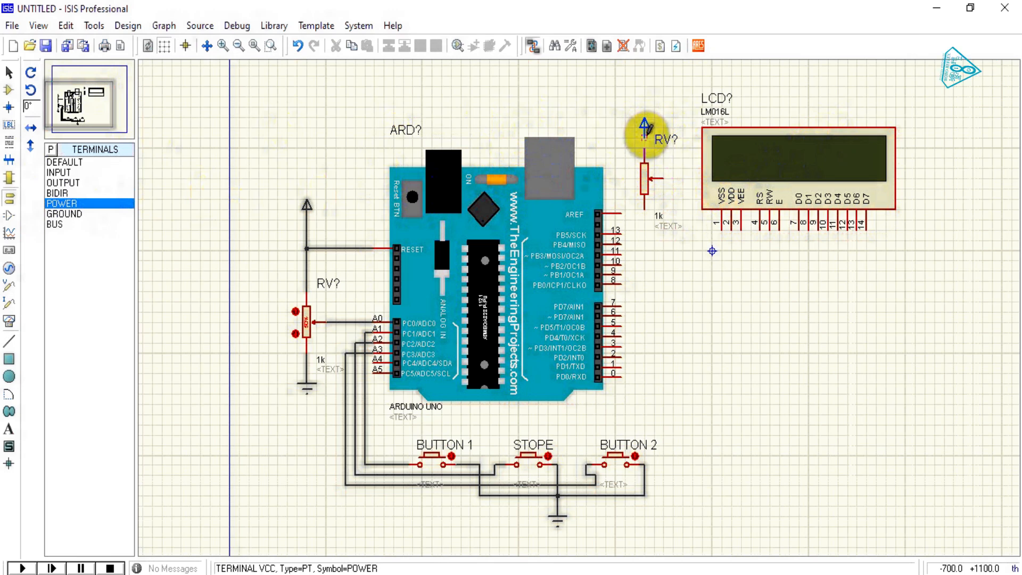
click(644, 131)
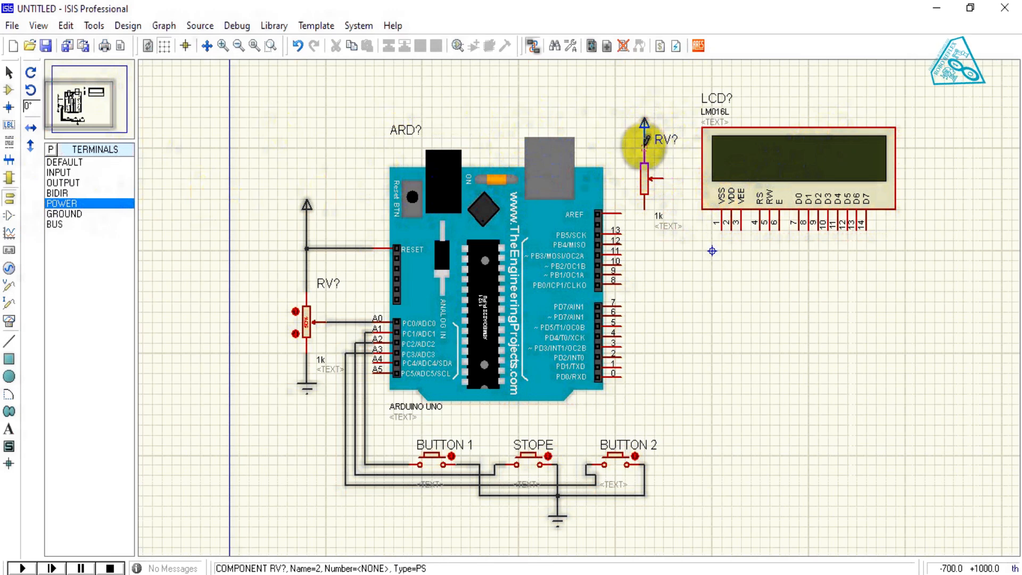
click(62, 214)
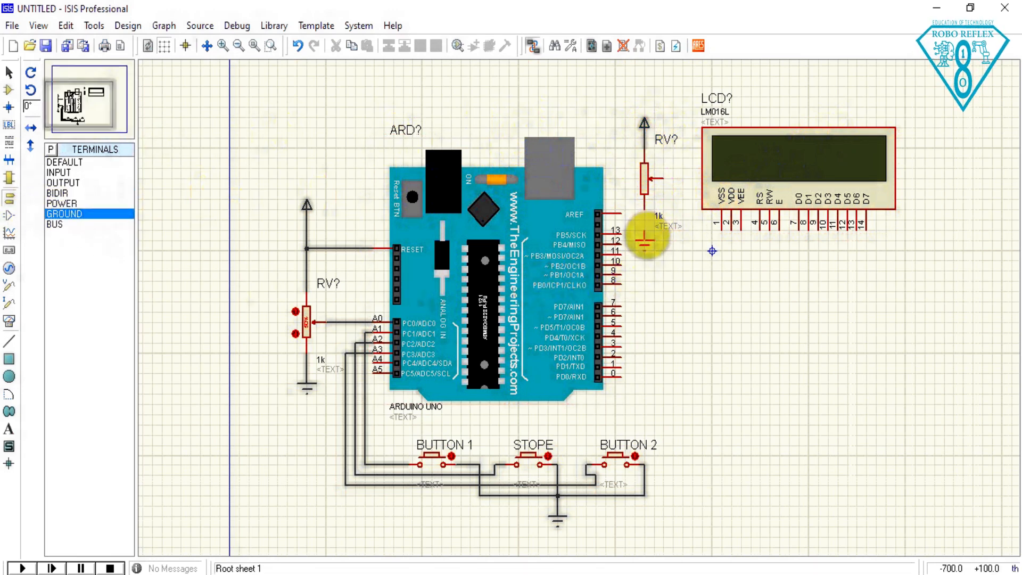
click(648, 205)
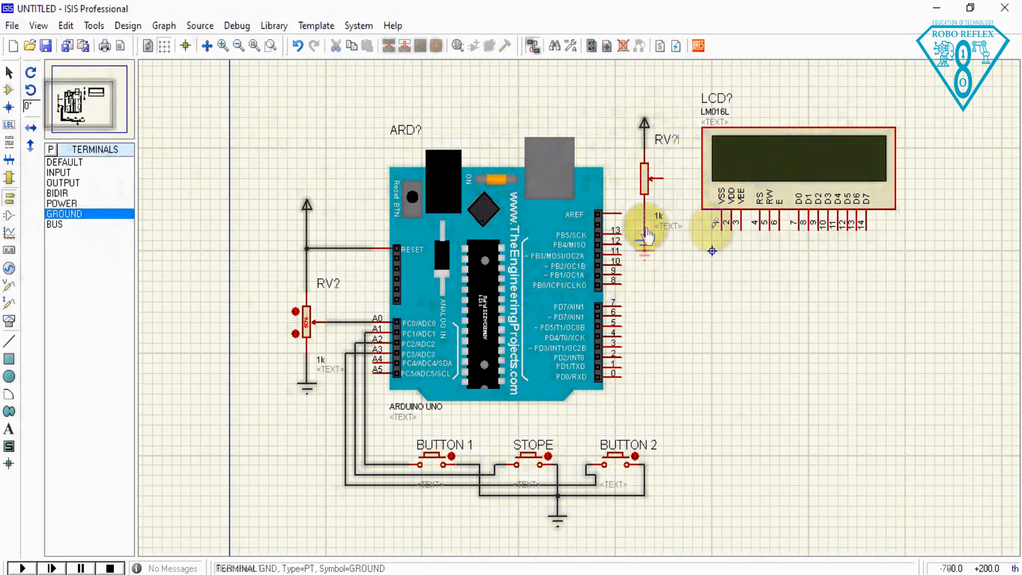
Wire the LCD's VSS pin to the RV 1 ground connection and its VDD pin to the RV 1 power connection.
click(723, 230)
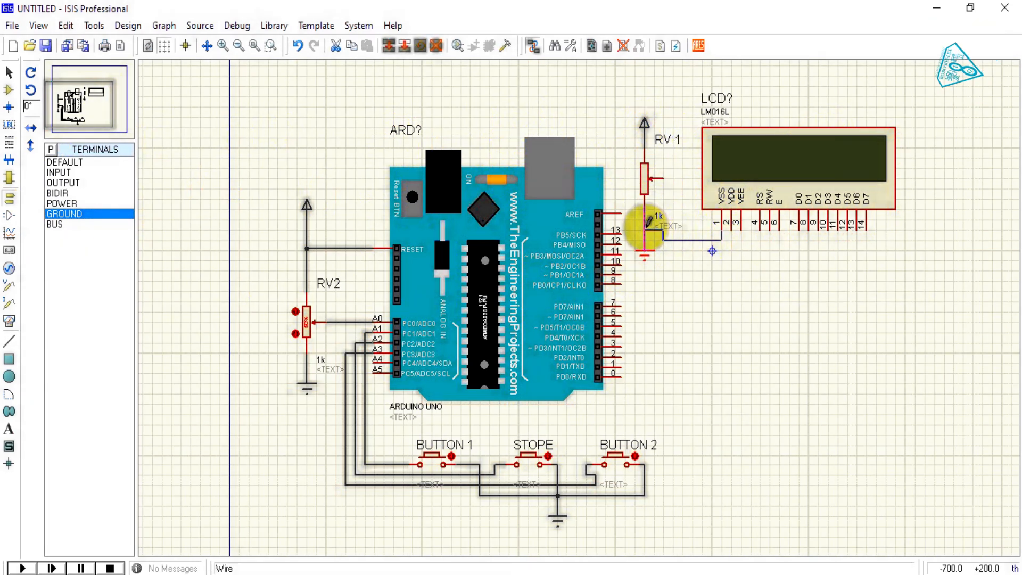
click(645, 228)
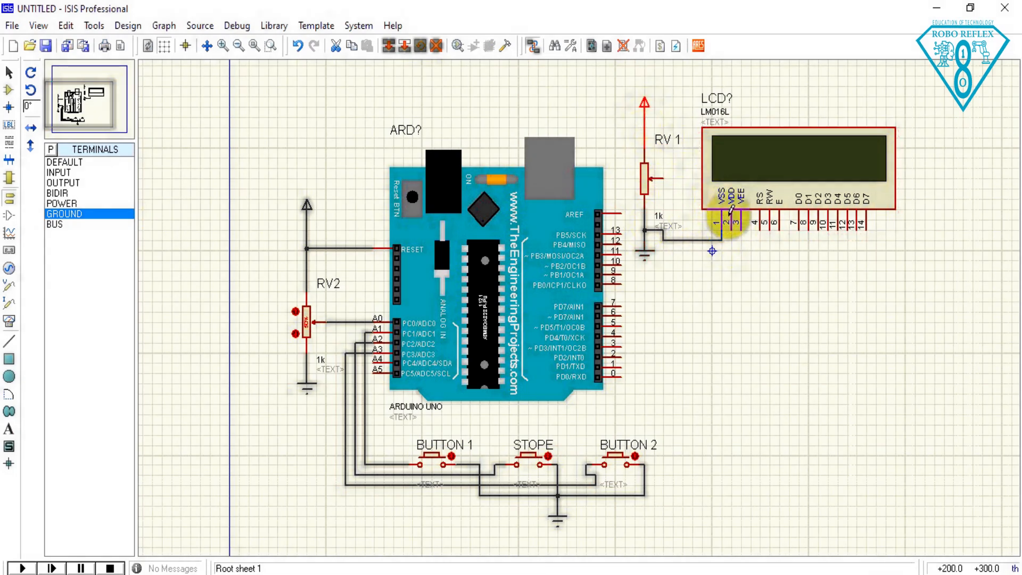
click(732, 228)
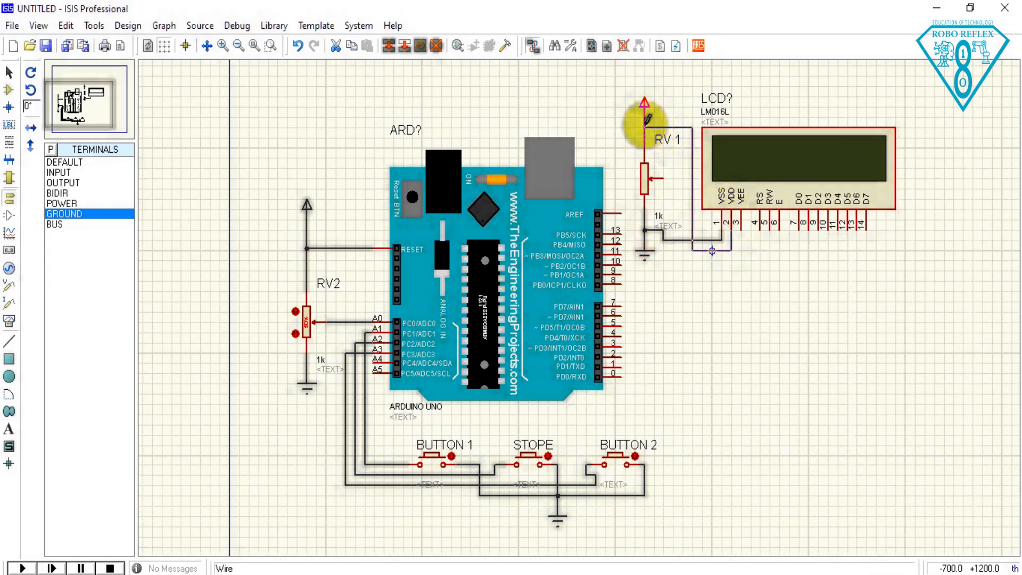
click(646, 125)
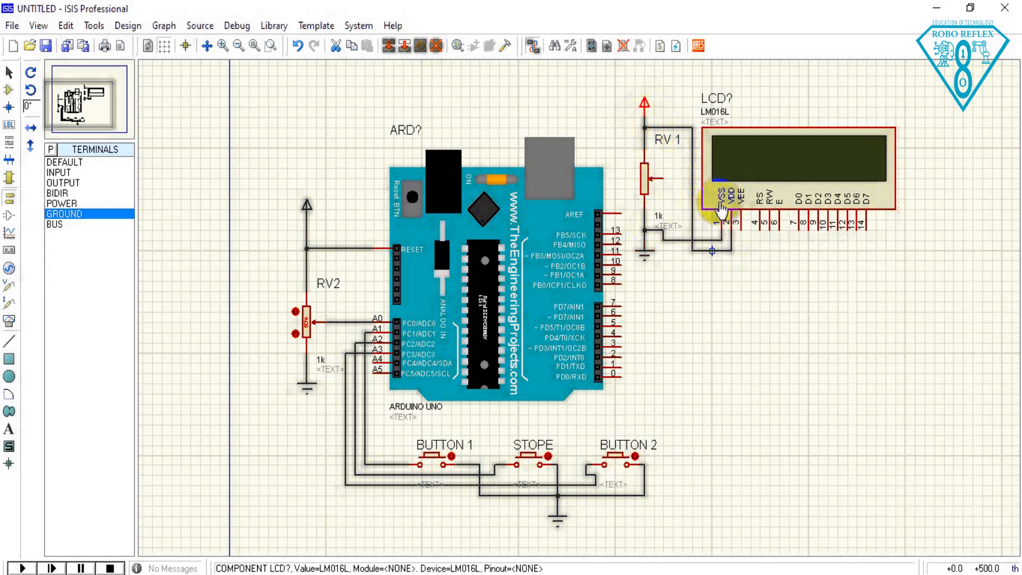
Wire the LCD's VEE pin to the wiper of RV 1 and its RW pin to the VSS ground wire.
click(742, 225)
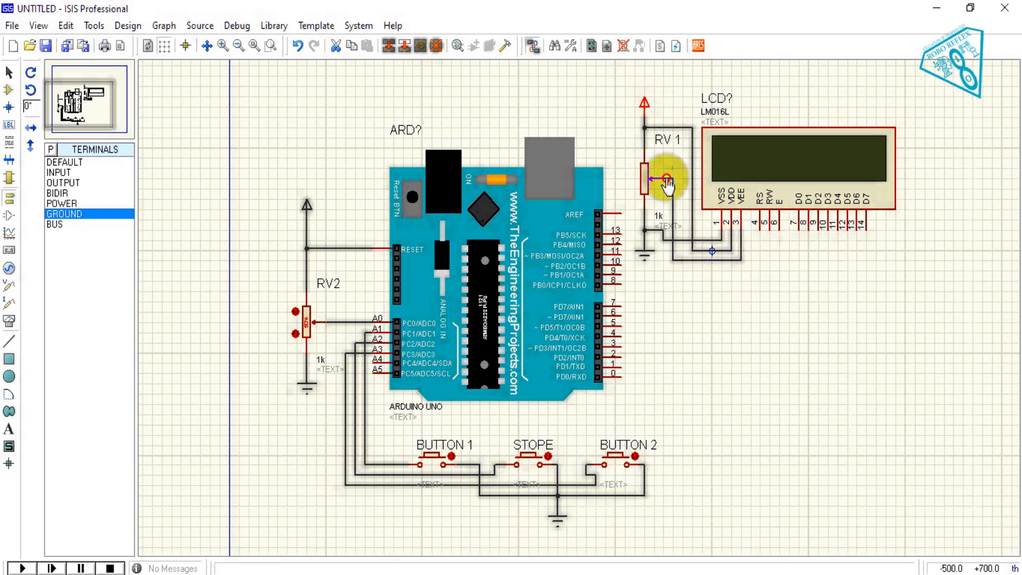
click(668, 181)
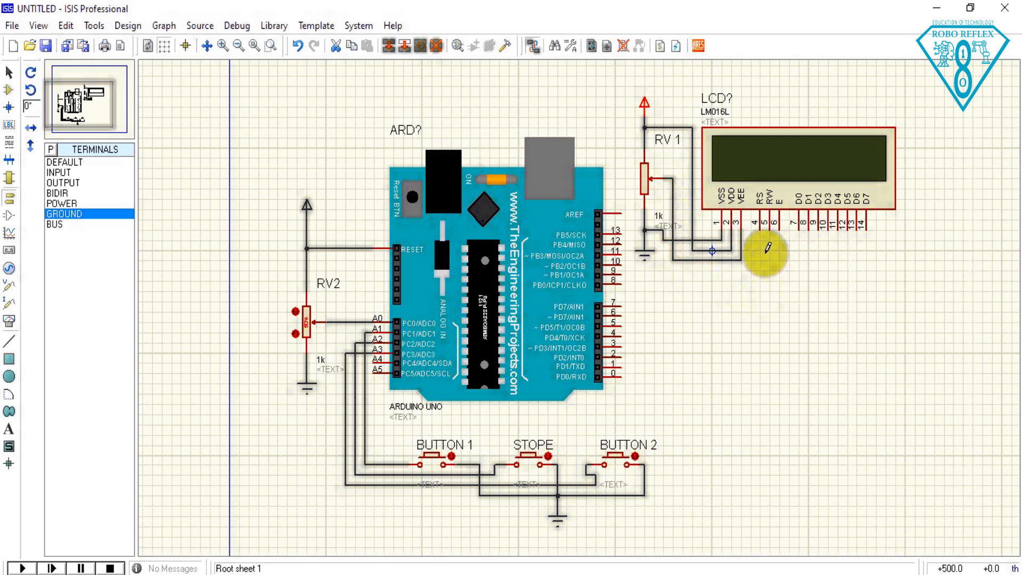
click(772, 226)
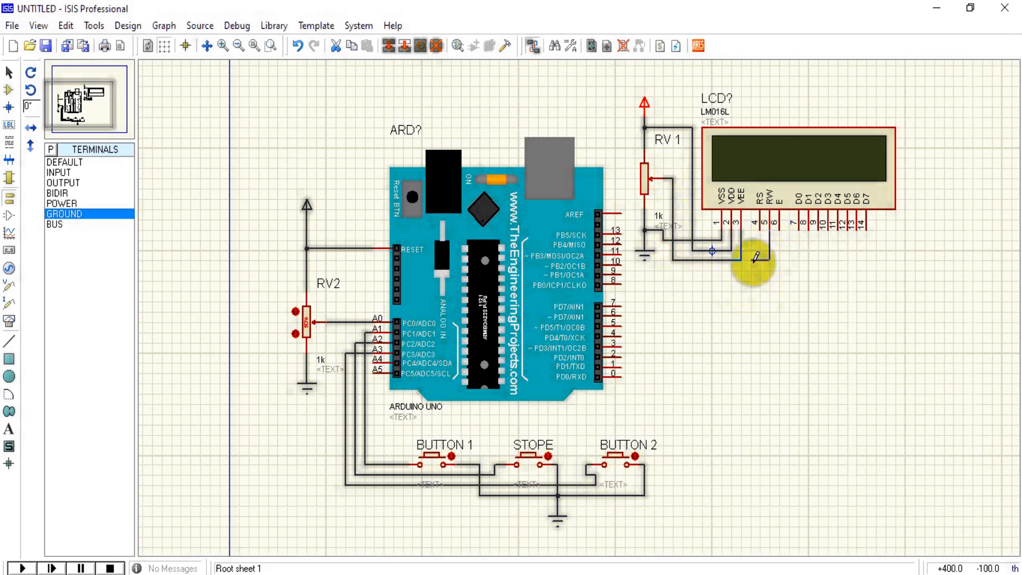
click(727, 238)
Wire the LCD's RS pin to Arduino pin 2 and its E pin to Arduino pin 3.
click(763, 226)
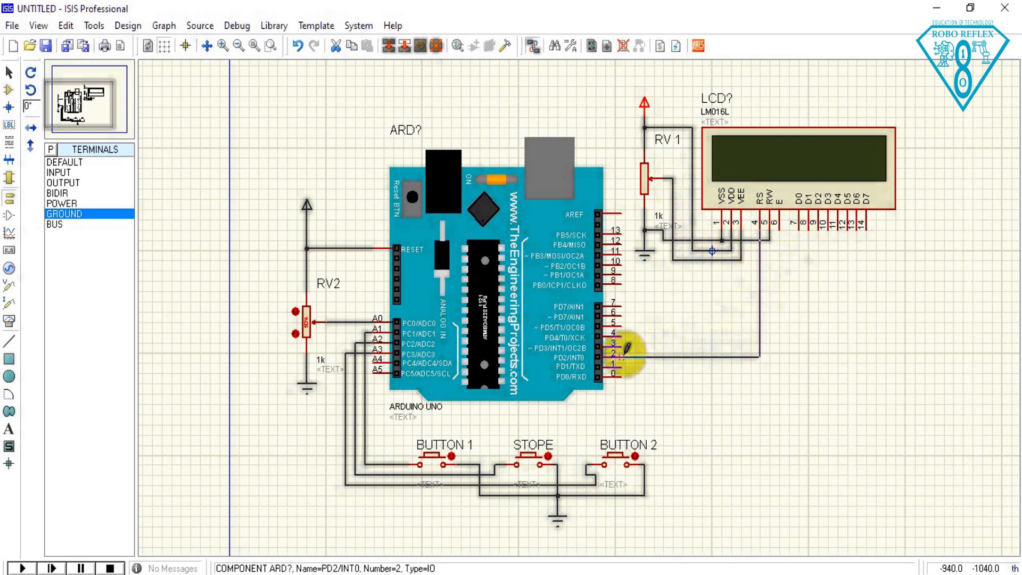
click(621, 357)
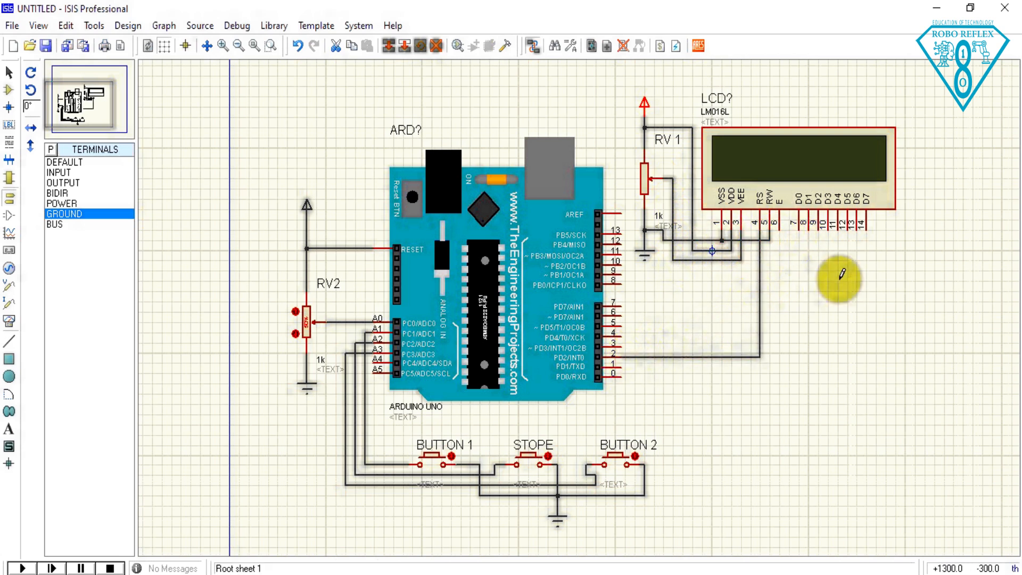
click(781, 228)
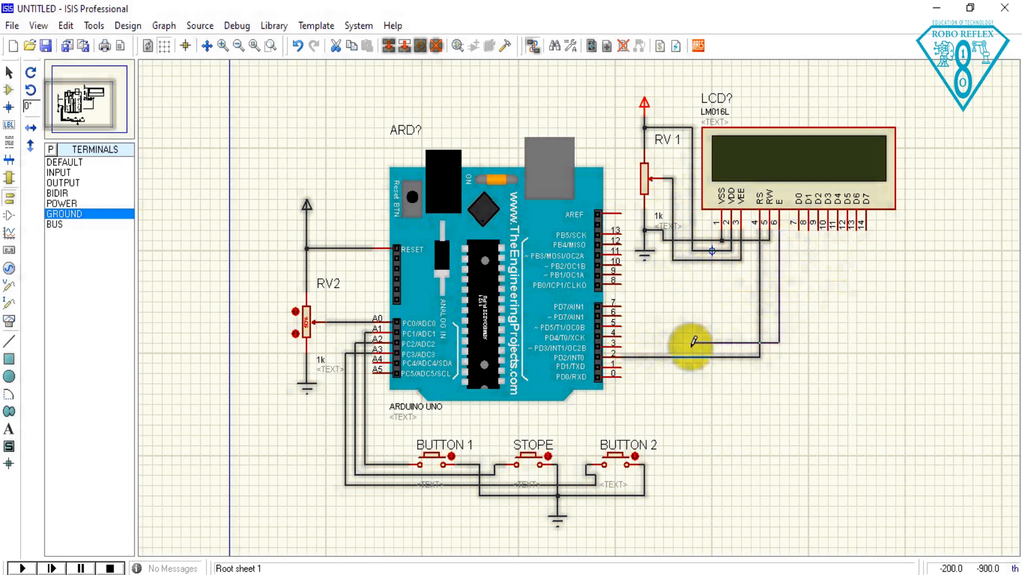
click(621, 344)
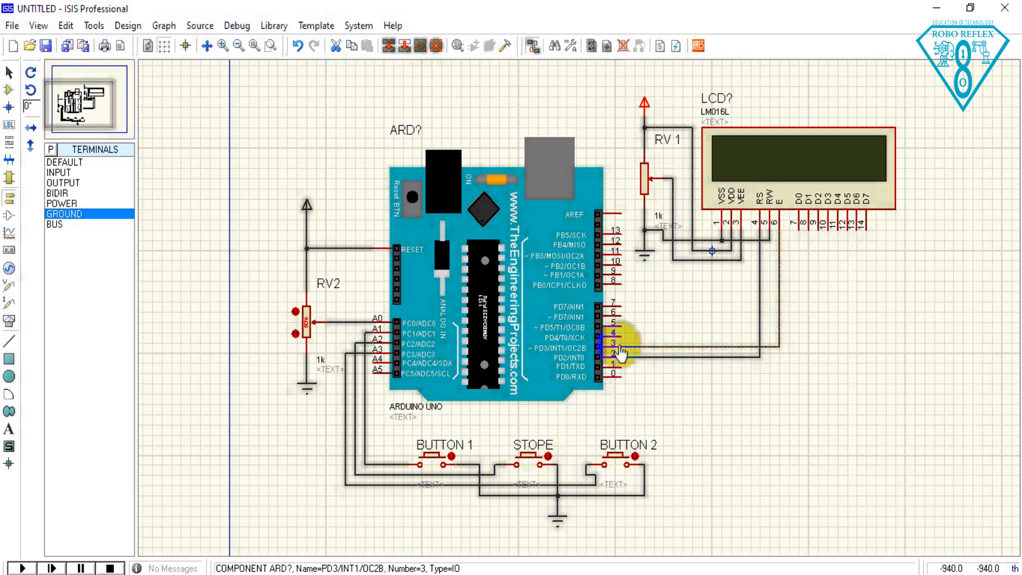
Wire the LCD's data pins D4, D5, D6 and D7 to Arduino pins 4, 5, 6 and 7 respectively.
click(841, 229)
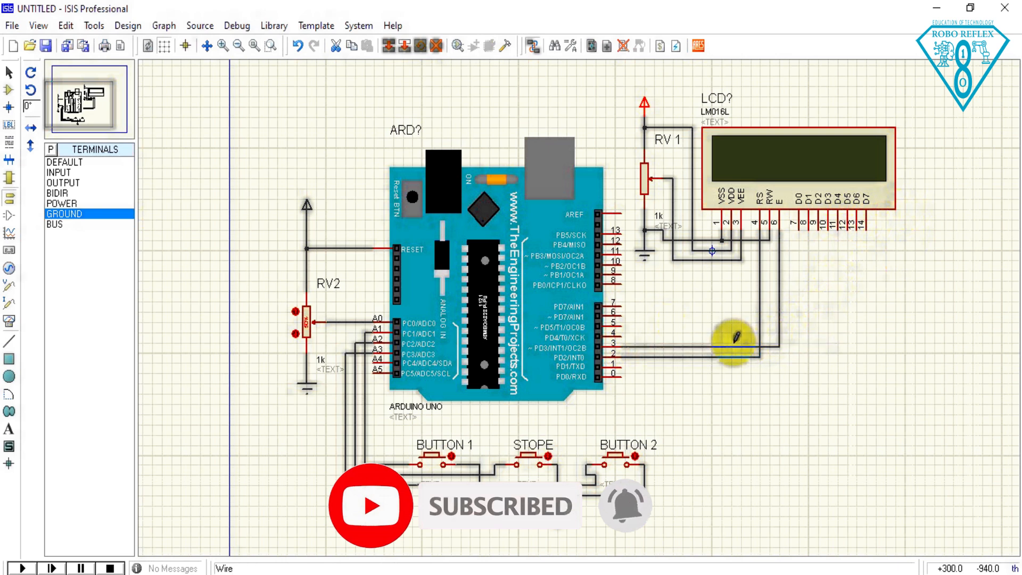
click(620, 333)
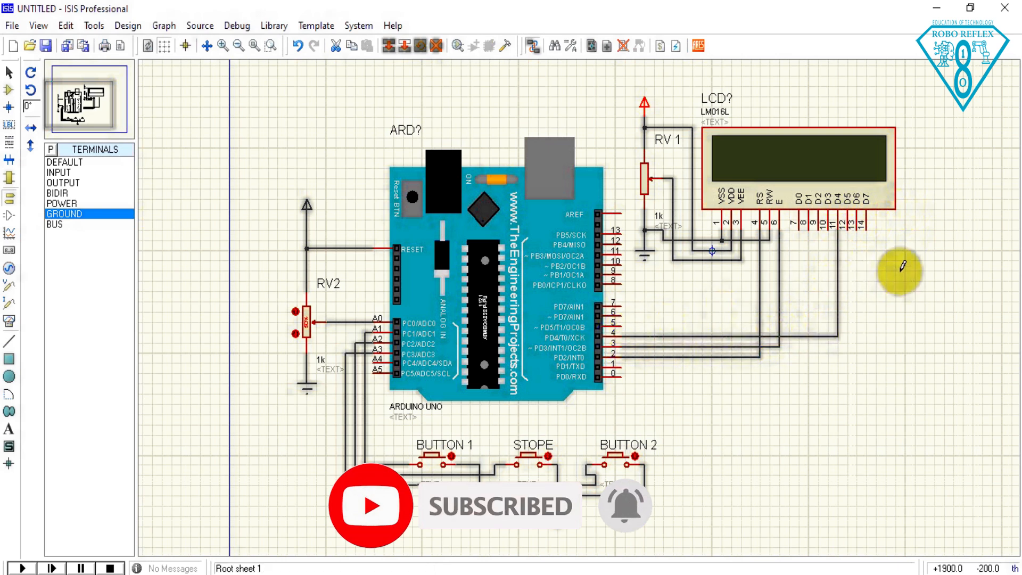
click(847, 228)
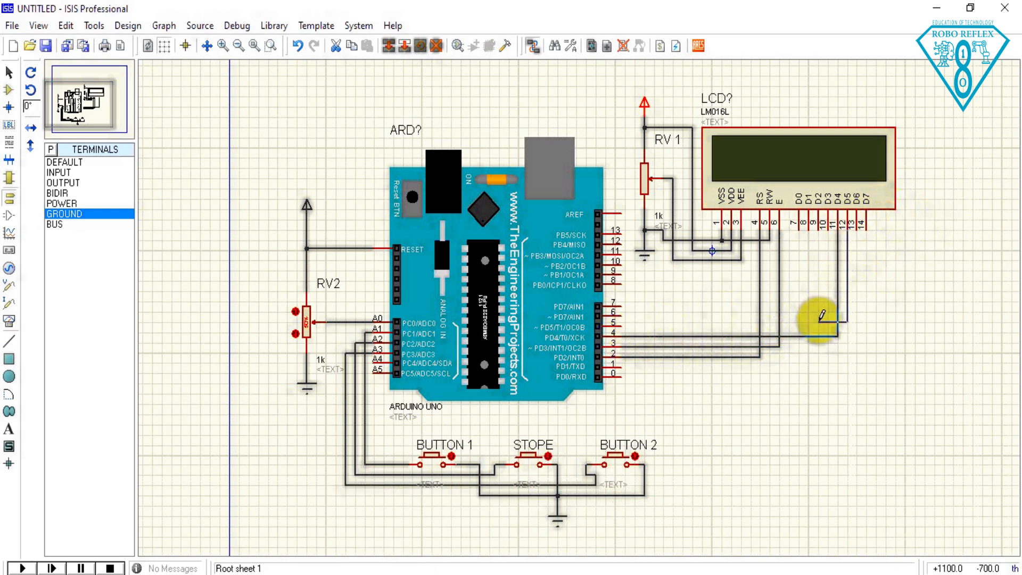
click(626, 323)
click(862, 238)
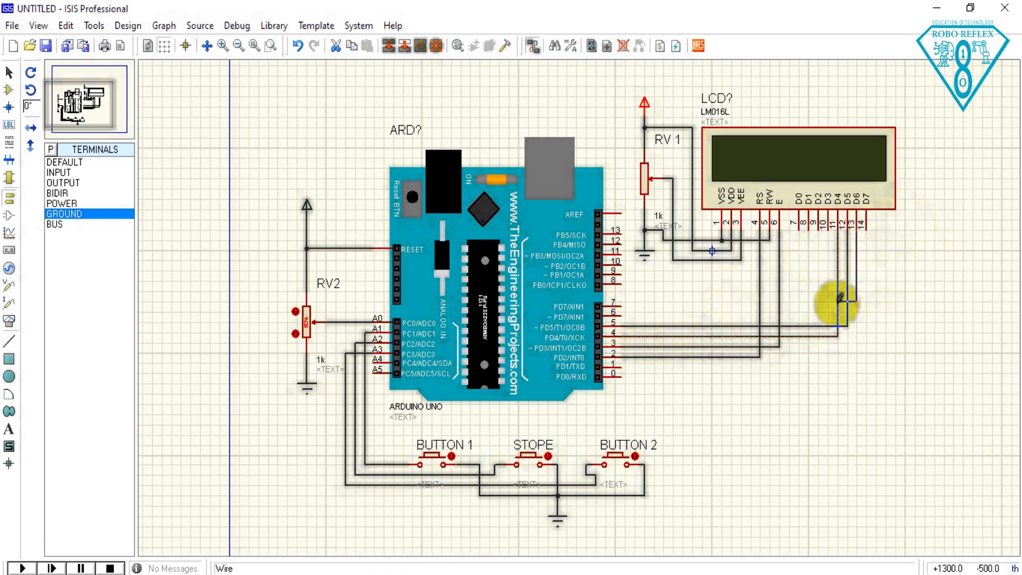
click(622, 314)
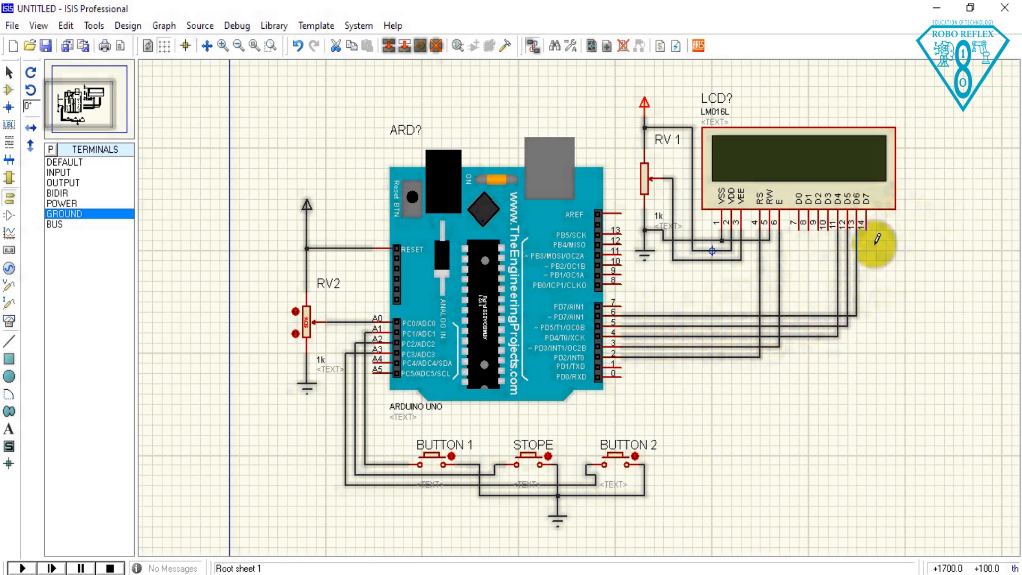
click(865, 228)
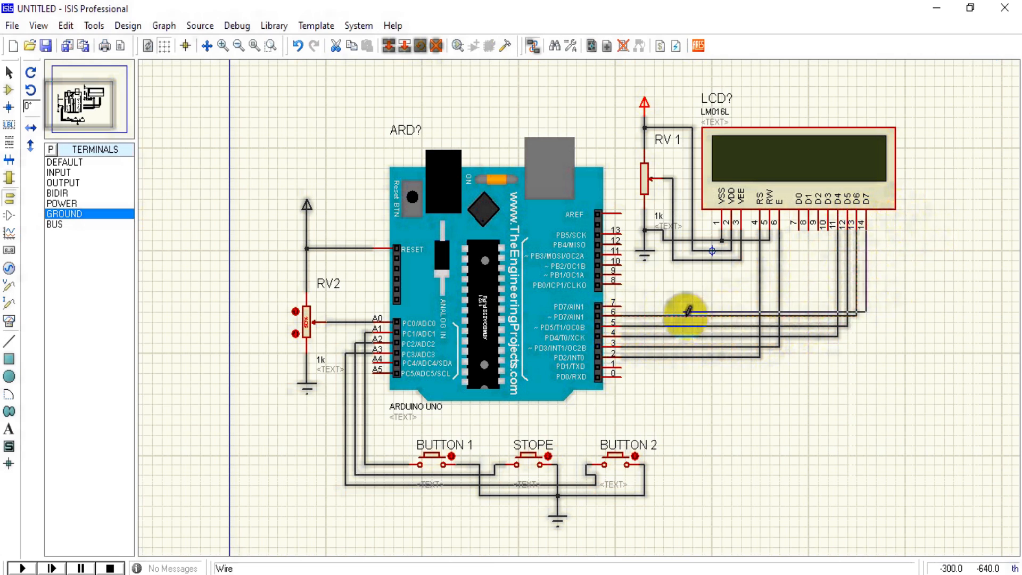
click(621, 303)
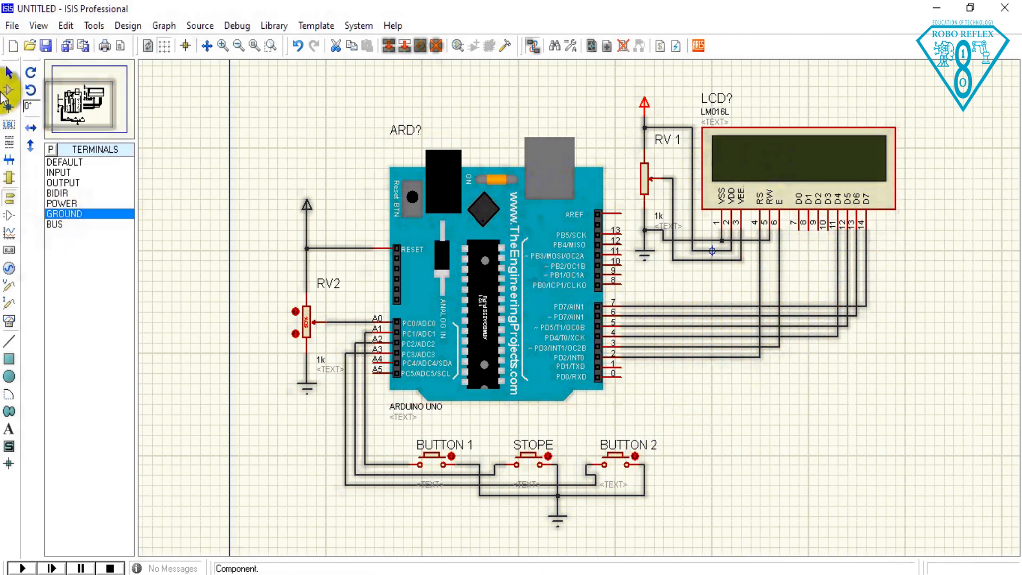
Place a MOTOR below the right end of the LCD and rotate it clockwise so its pins lie horizontally.
click(5, 90)
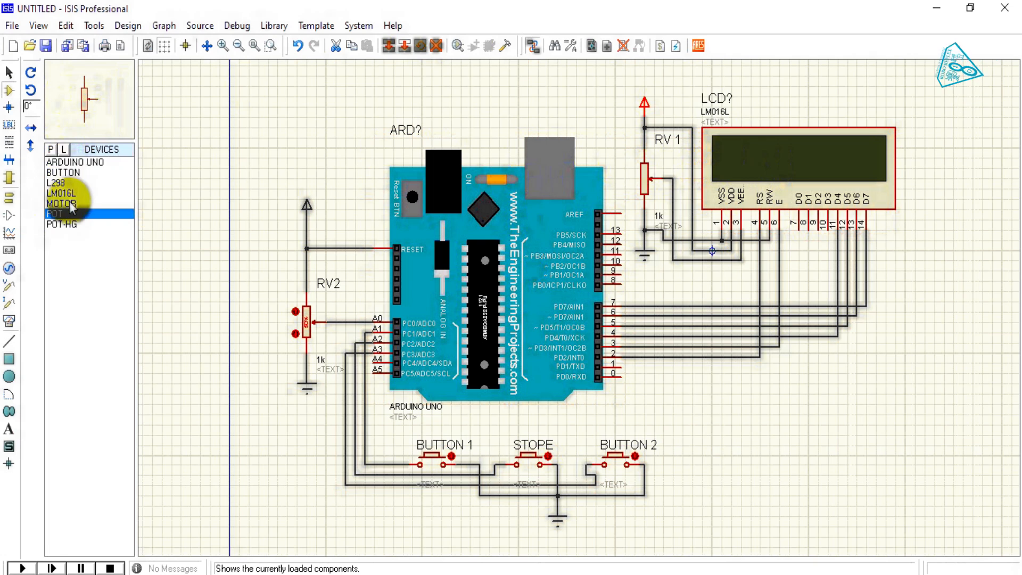
click(67, 204)
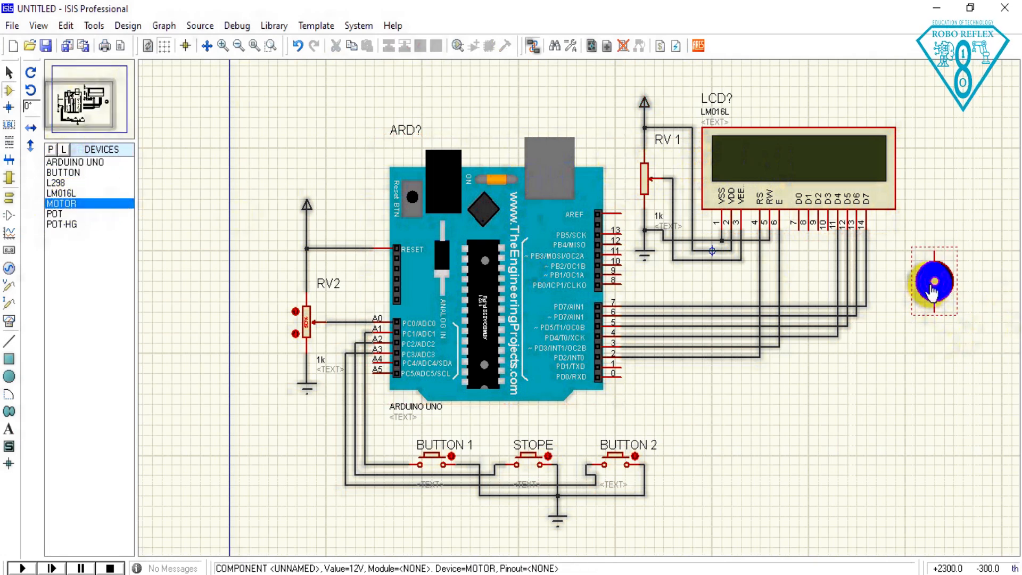
right_click(932, 290)
click(772, 255)
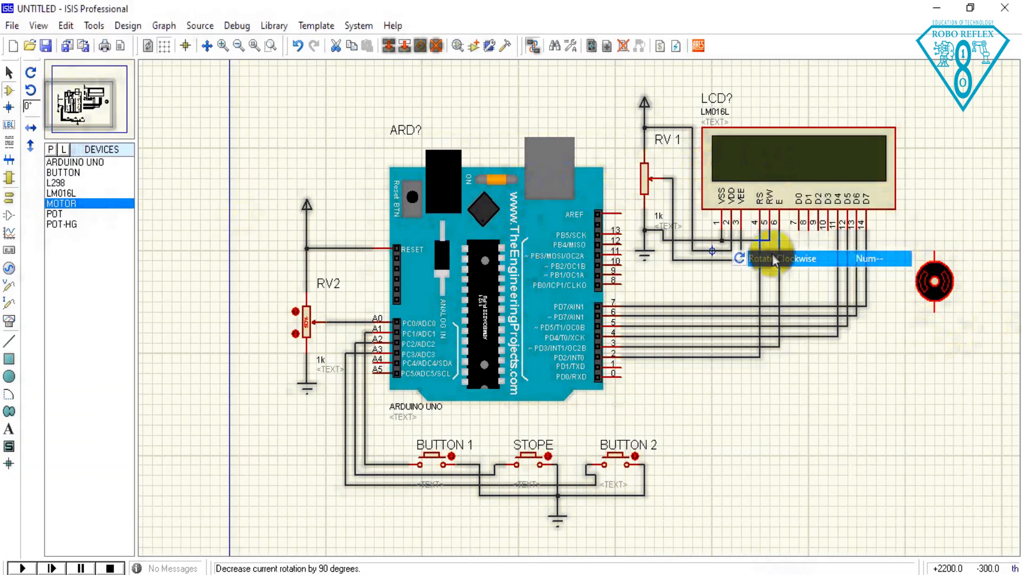
Place the L298 driver below the motor and wire its VCC pin to its VS pin.
click(64, 224)
click(78, 195)
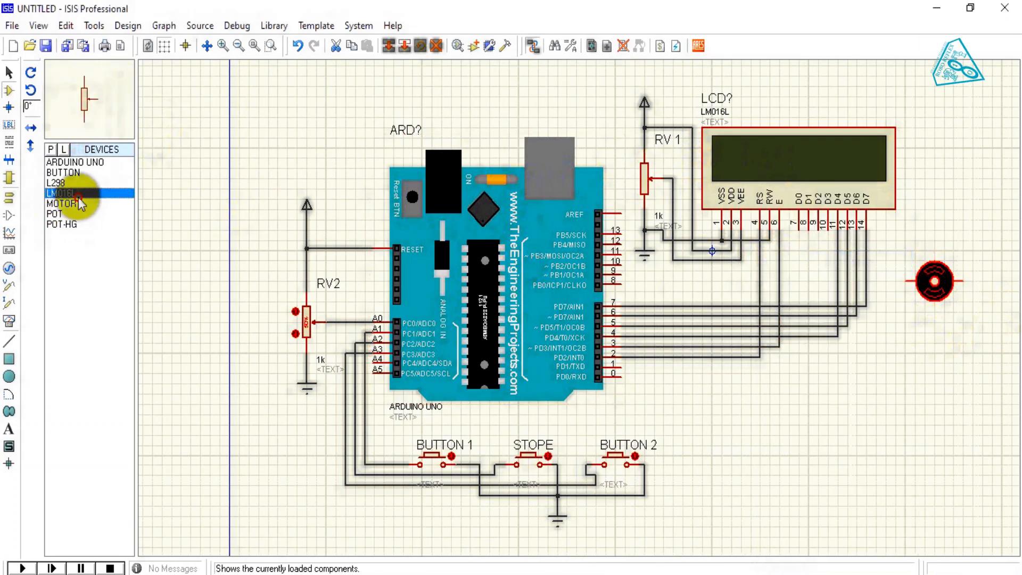
click(59, 183)
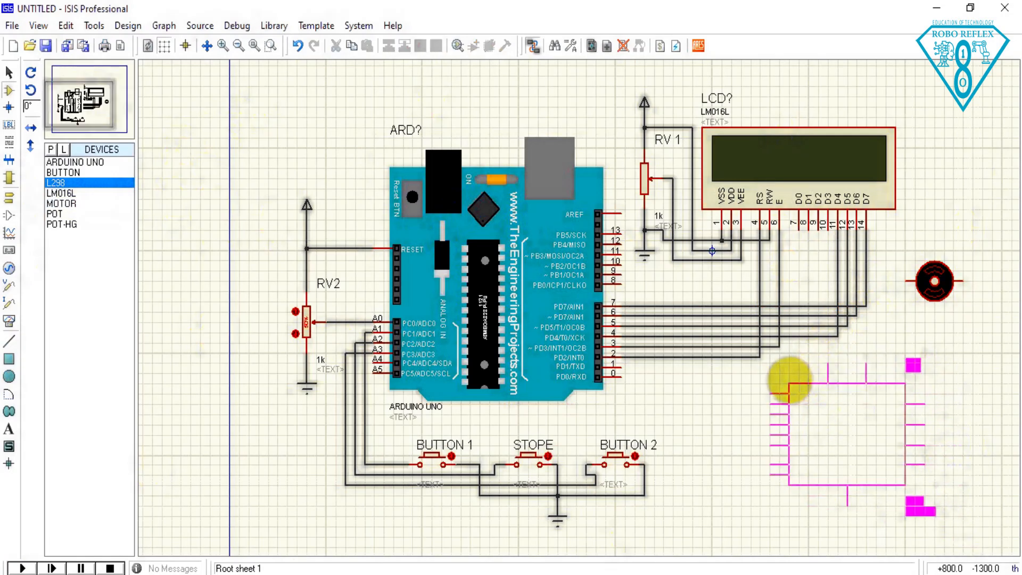
click(790, 384)
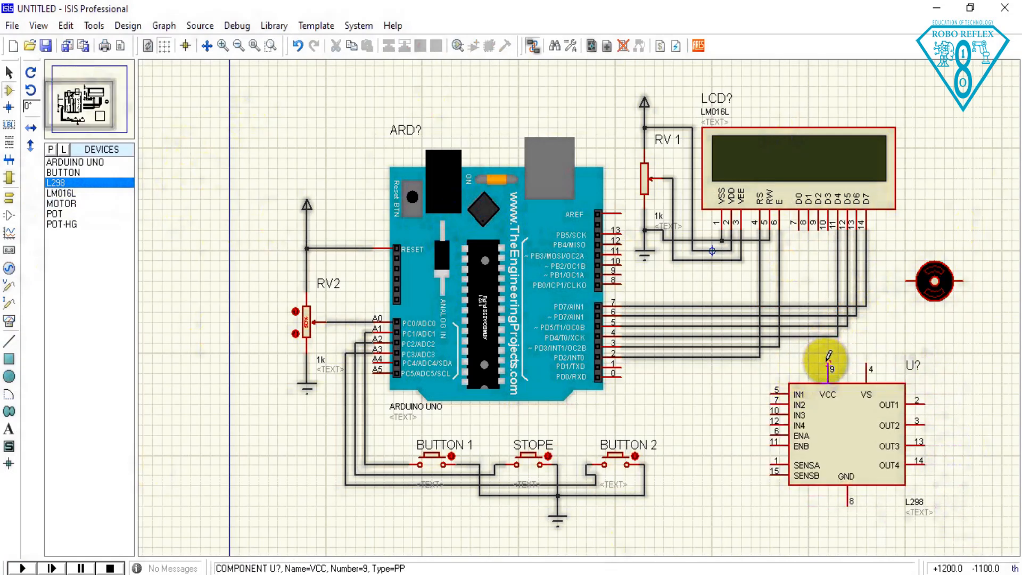
click(866, 354)
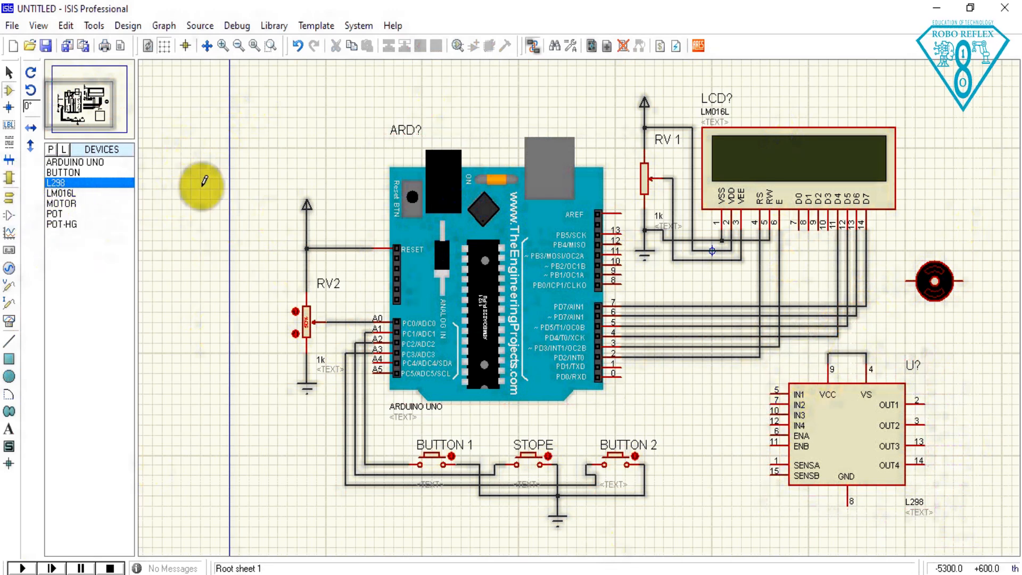
Place a POWER terminal on the wire joining the L298's VCC and VS pins, directly above VS.
click(9, 197)
click(64, 213)
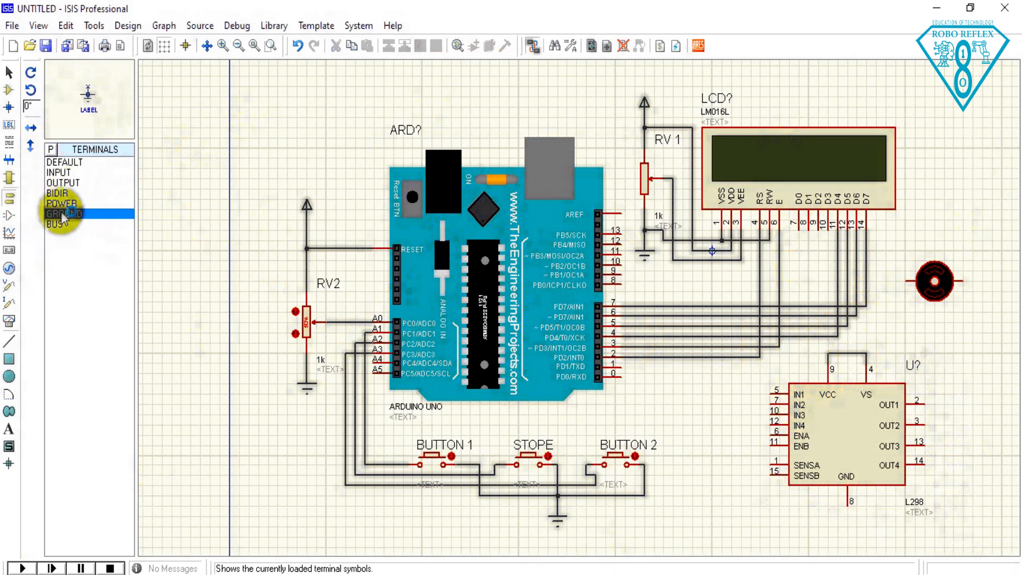
click(866, 339)
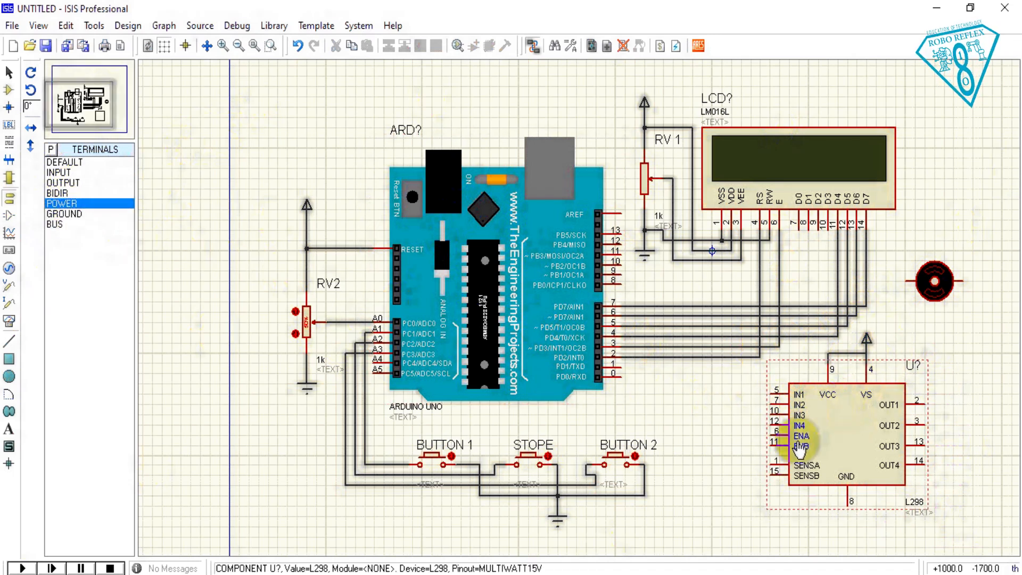
Wire the L298's SENSA, SENSB and GND pins together and attach a GROUND terminal to that wire.
click(775, 459)
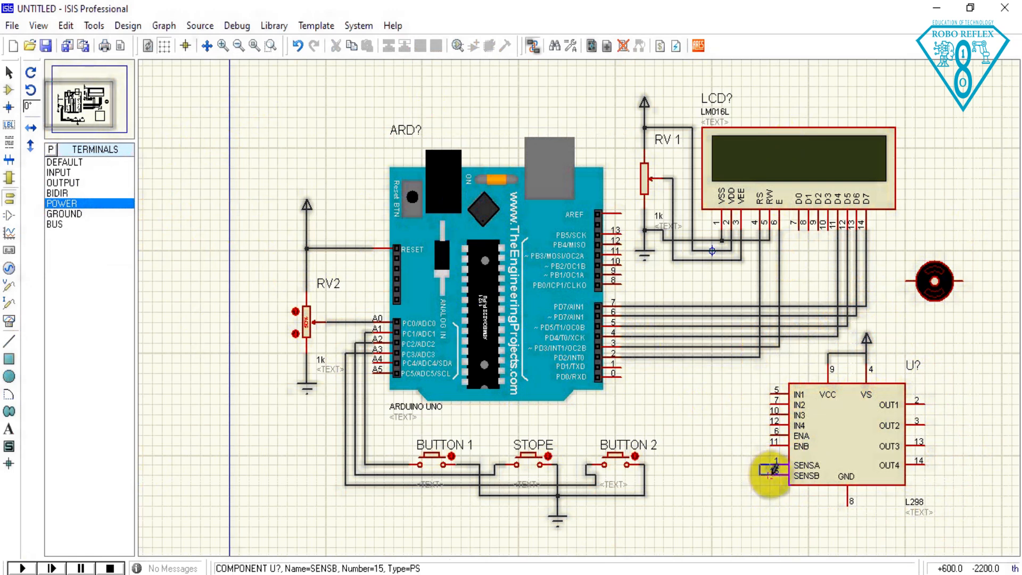
click(776, 472)
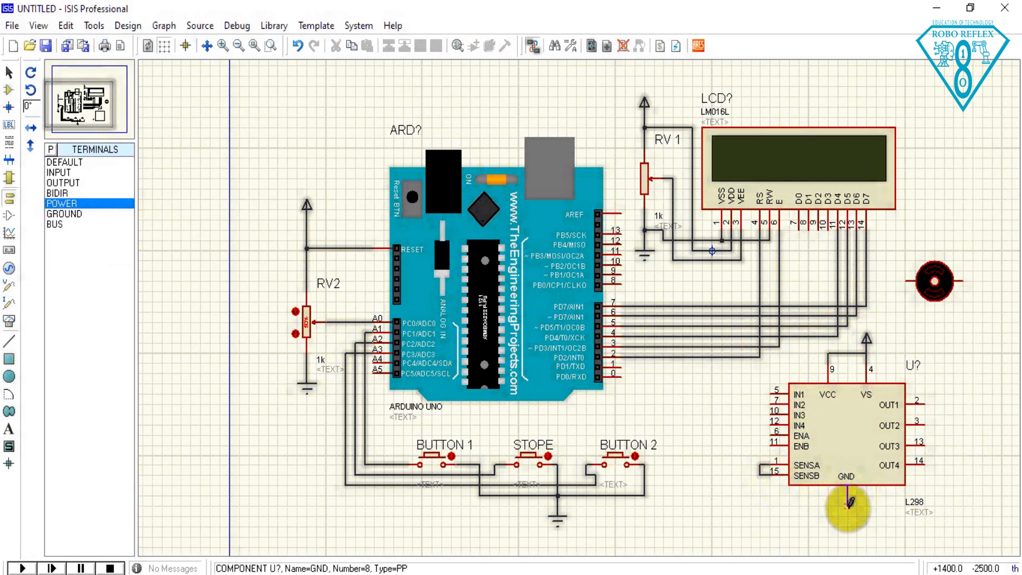
click(848, 505)
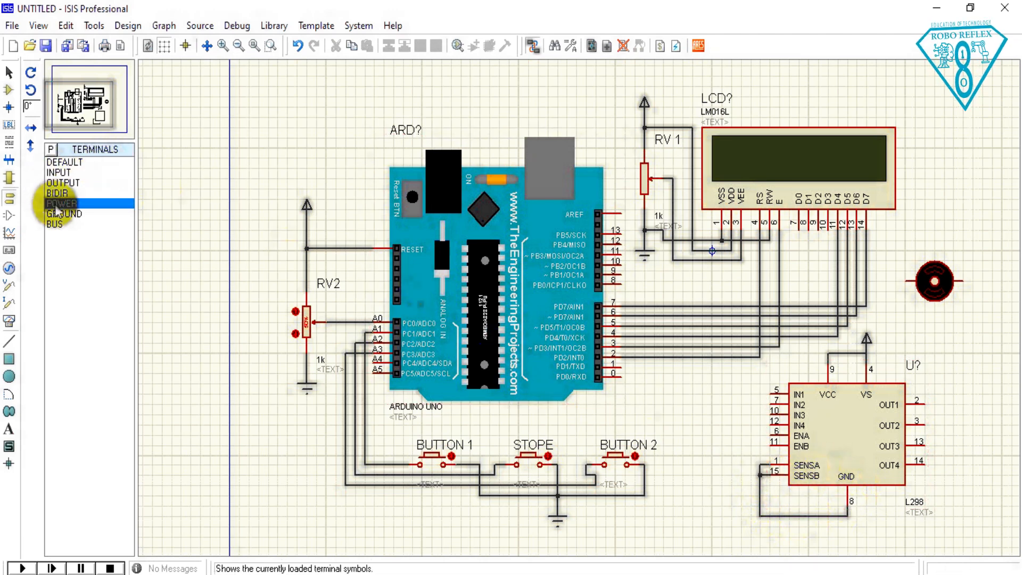
click(82, 214)
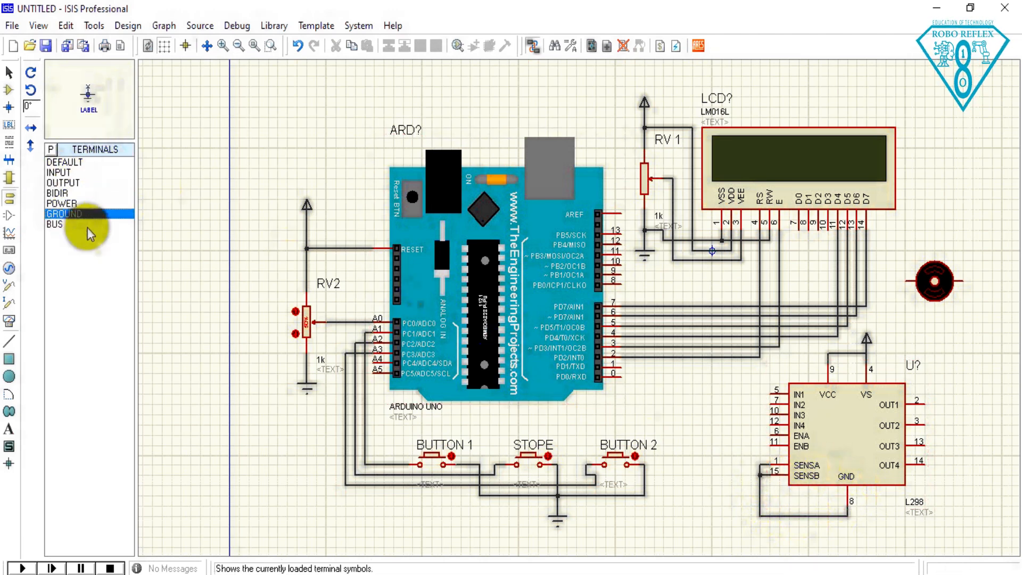
click(761, 529)
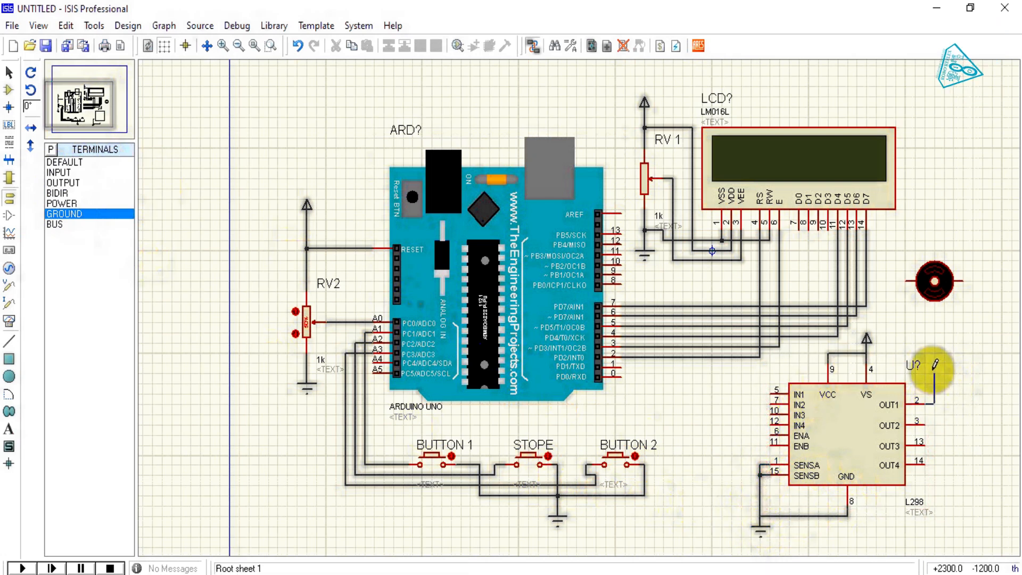
Wire the L298's OUT1 pin to the motor's left terminal and OUT2 to its right terminal.
click(905, 282)
click(929, 404)
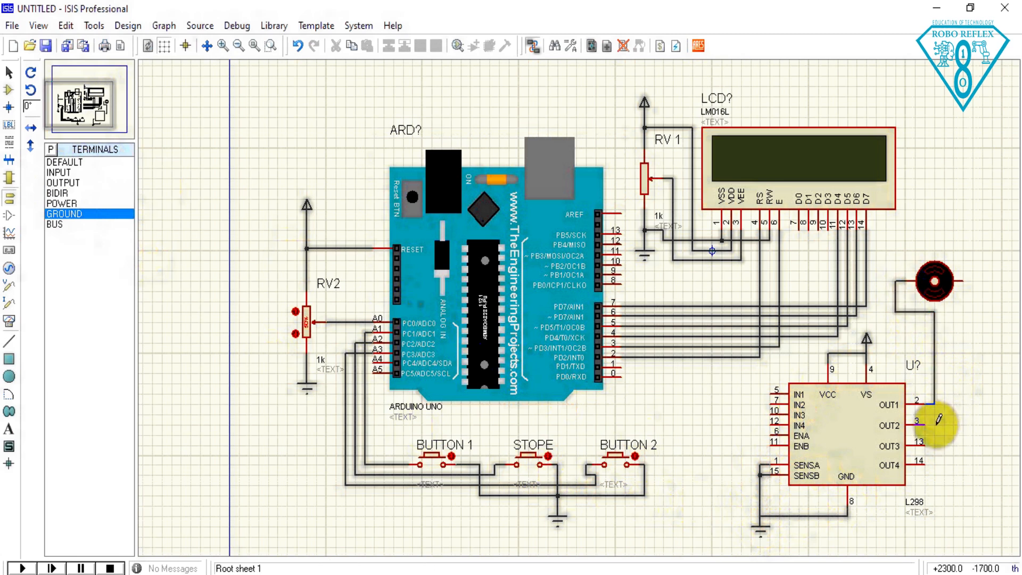
click(927, 425)
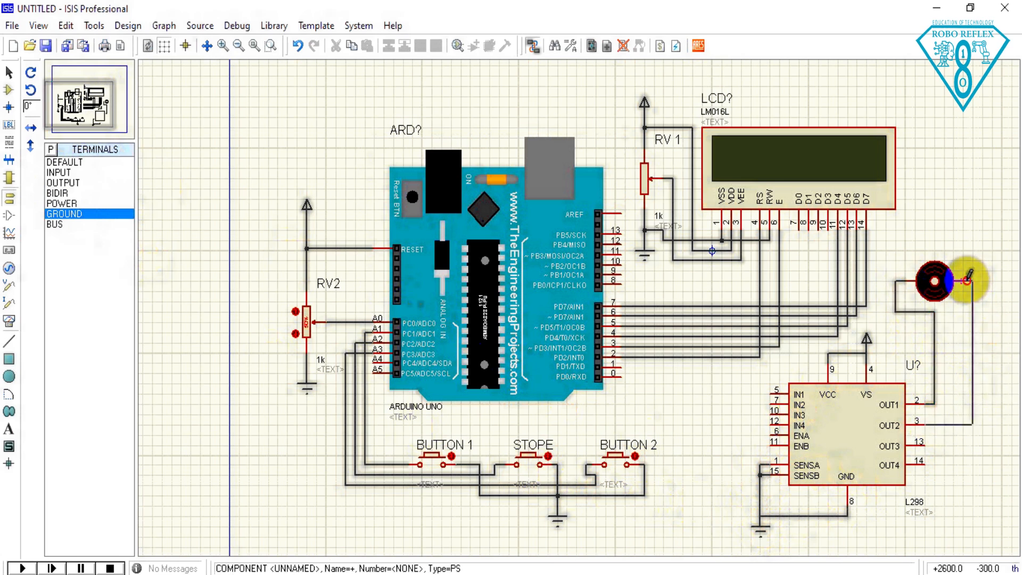
click(967, 283)
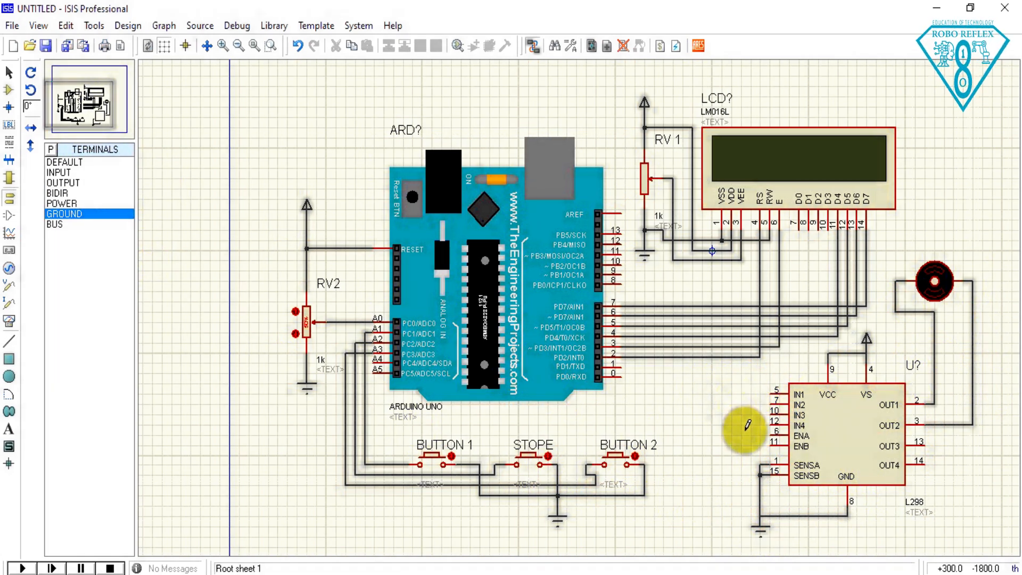
Wire the L298's ENA, IN1 and IN2 pins to Arduino pins 11, 10 and 9 respectively.
drag(770, 431, 659, 261)
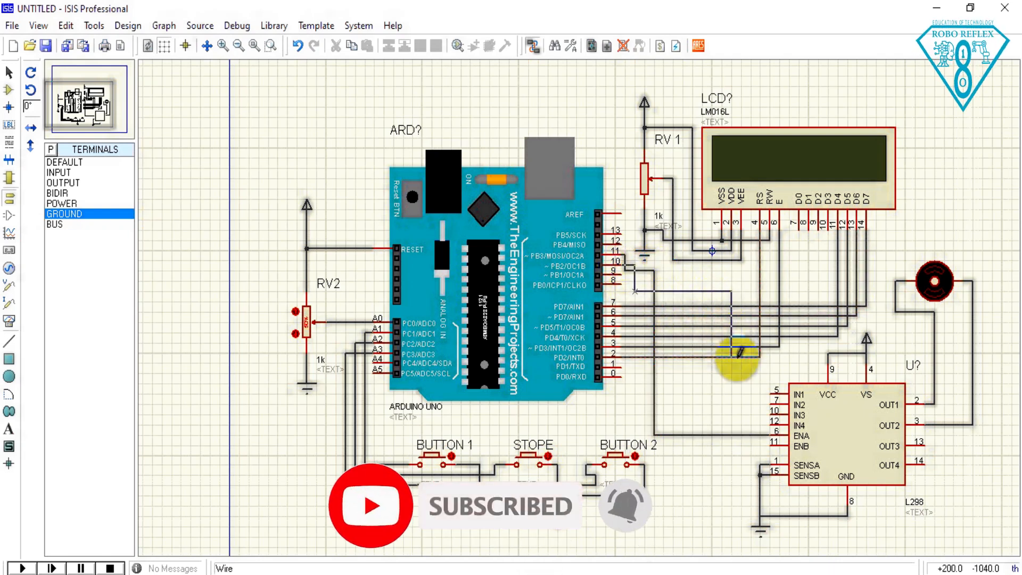
click(773, 389)
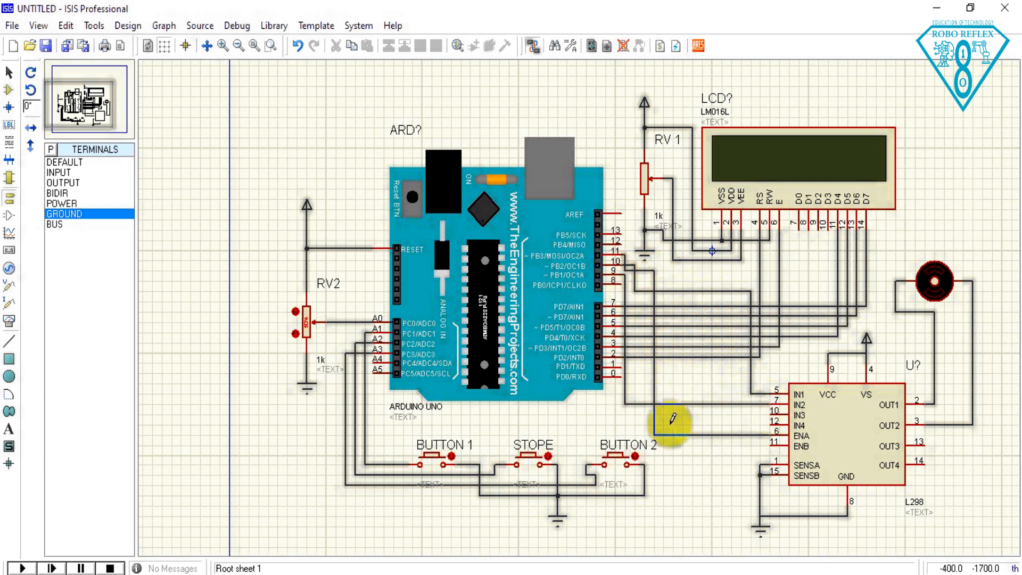
drag(696, 388, 650, 376)
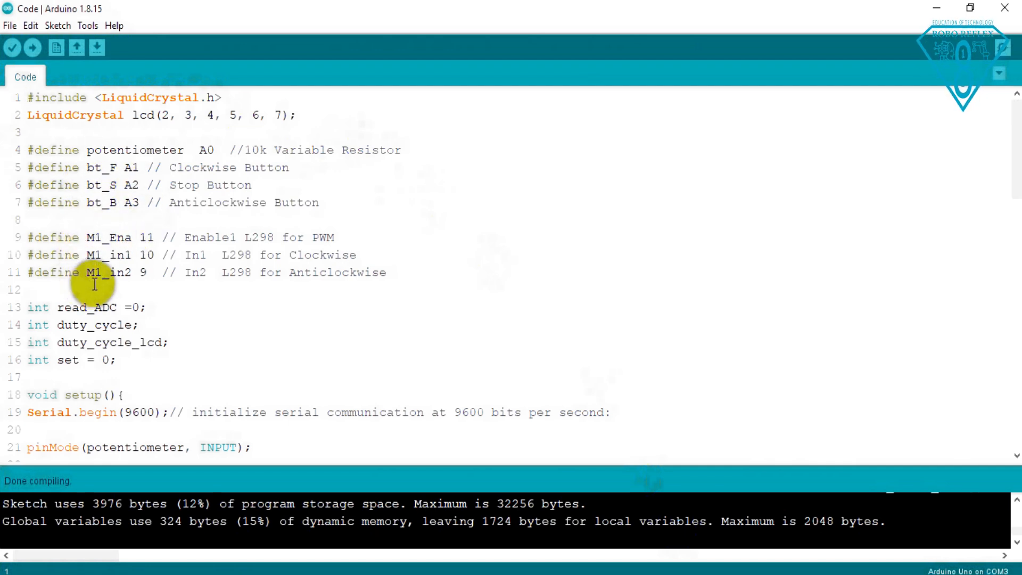
Switch to the Arduino IDE and examine the motor sketch's pin definitions, setup routine, duty-cycle calculation and button logic.
scroll(80, 334, down, 1)
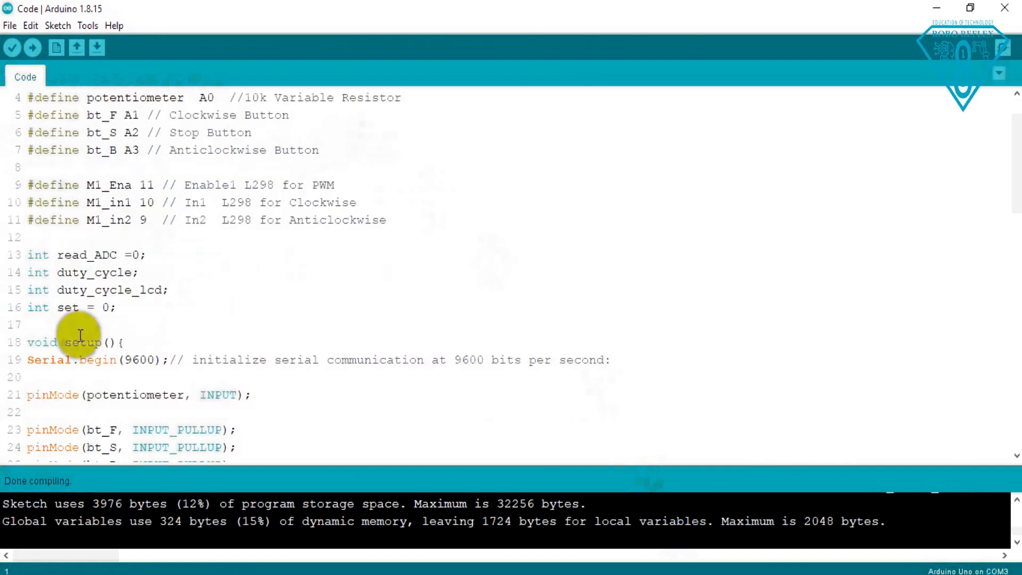
scroll(80, 334, down, 2)
scroll(80, 338, down, 4)
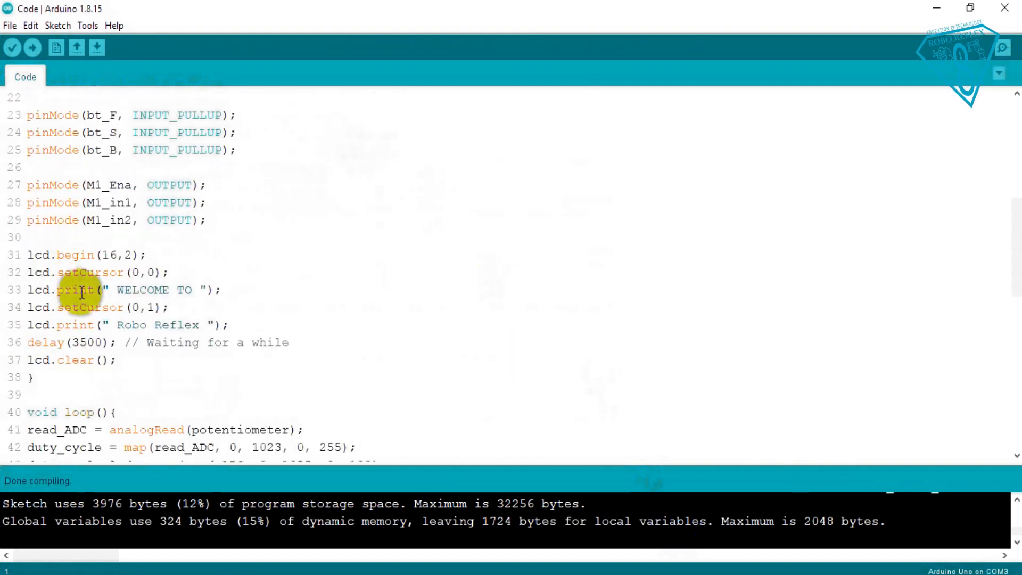
scroll(111, 342, down, 3)
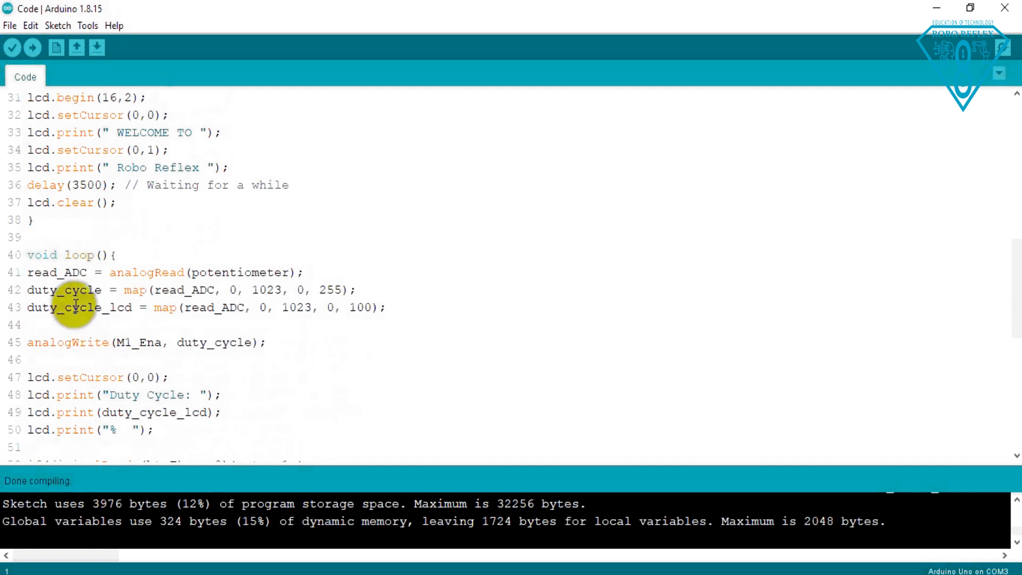
scroll(184, 326, down, 1)
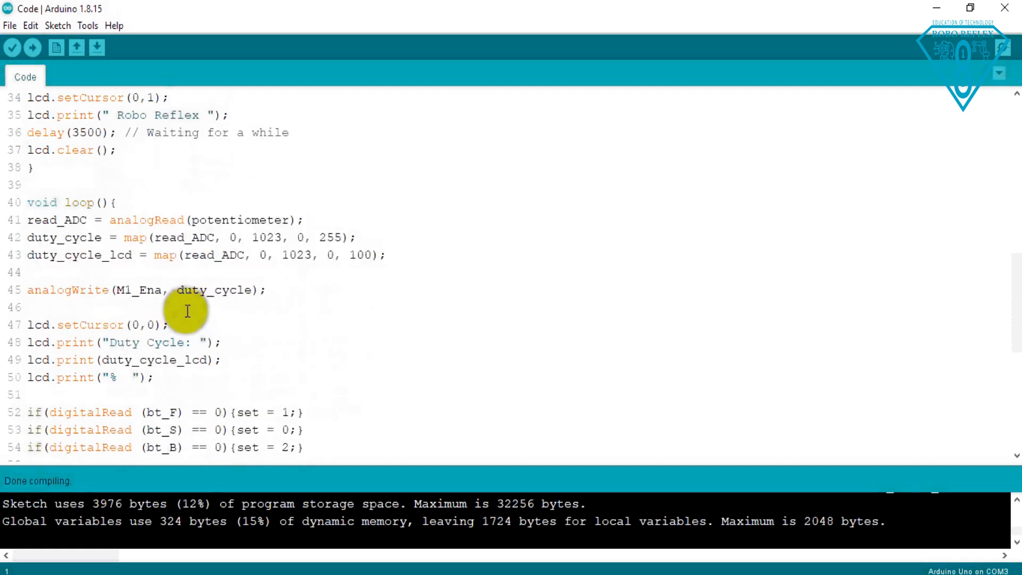
scroll(167, 282, down, 3)
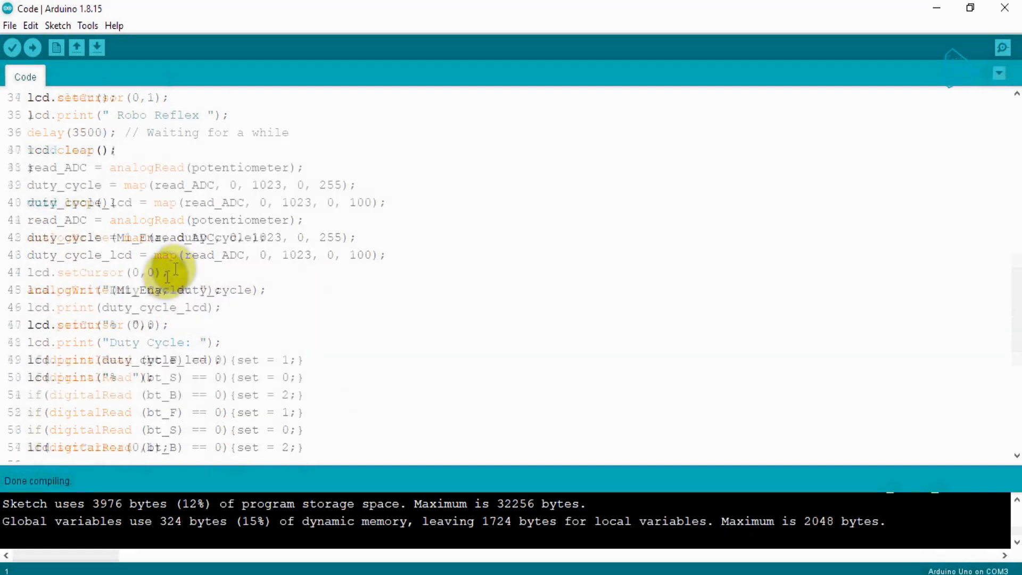
scroll(168, 277, down, 3)
scroll(165, 256, up, 17)
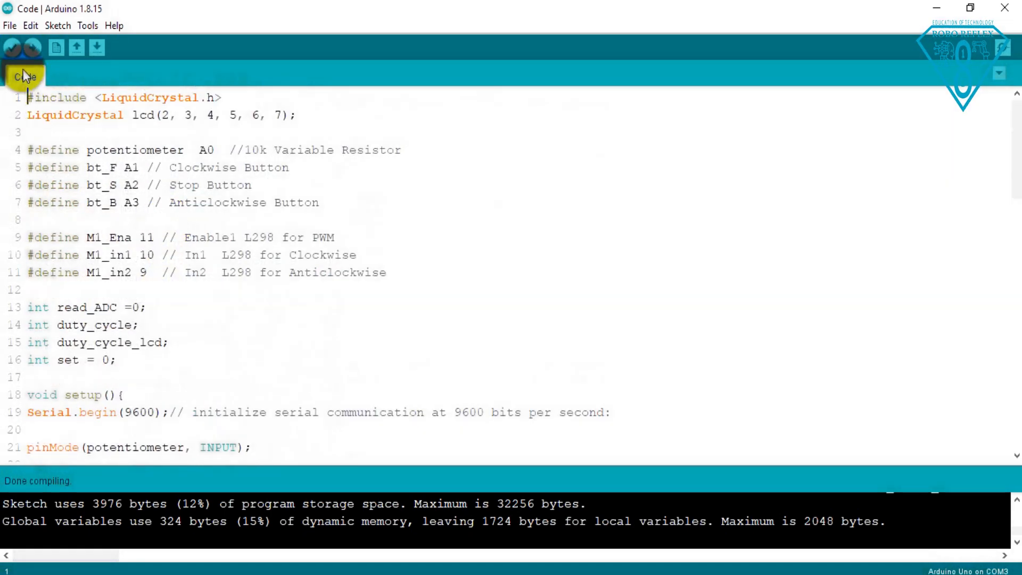
Verify the Code sketch and export its compiled binary.
click(16, 50)
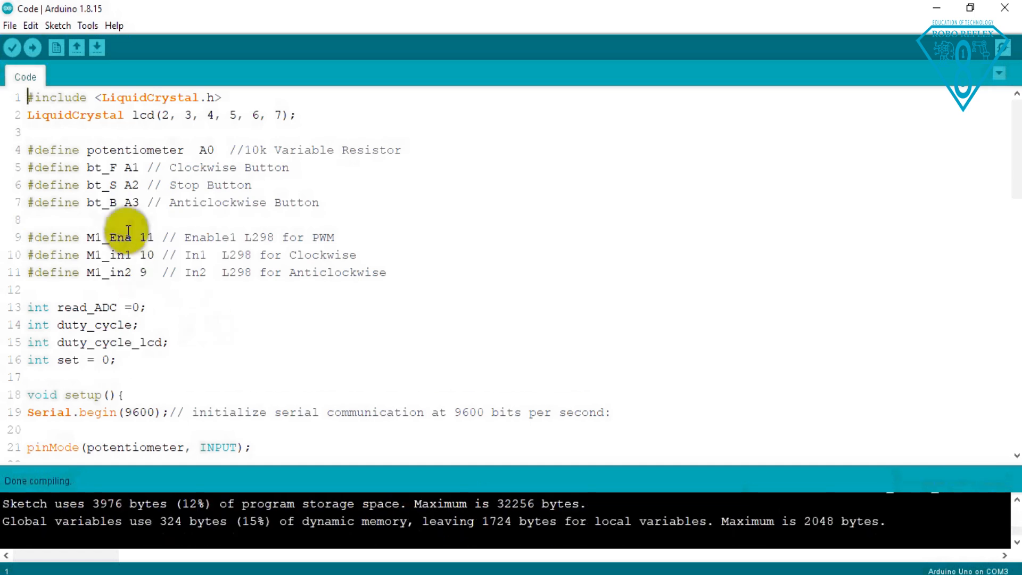
click(58, 26)
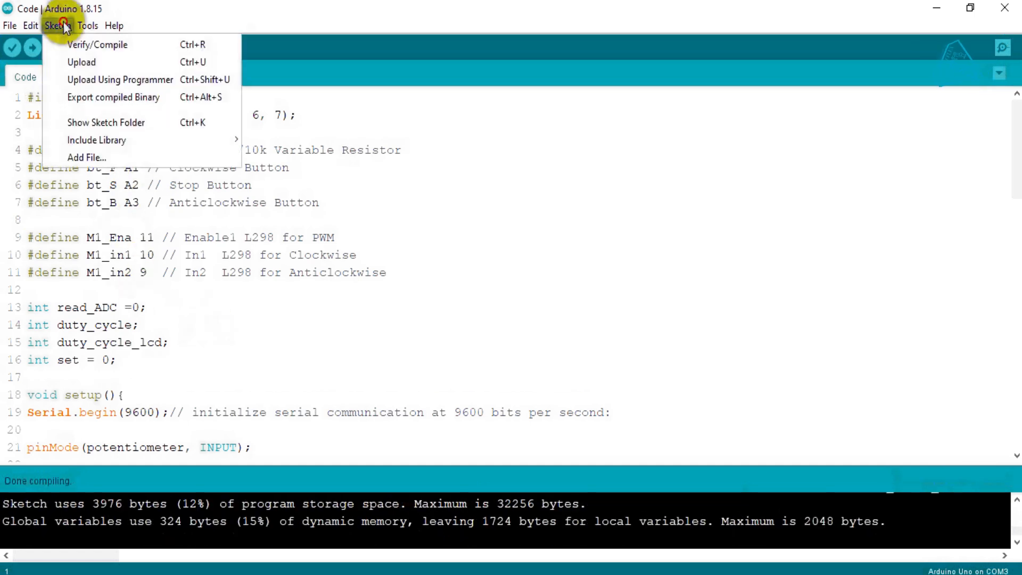
click(88, 100)
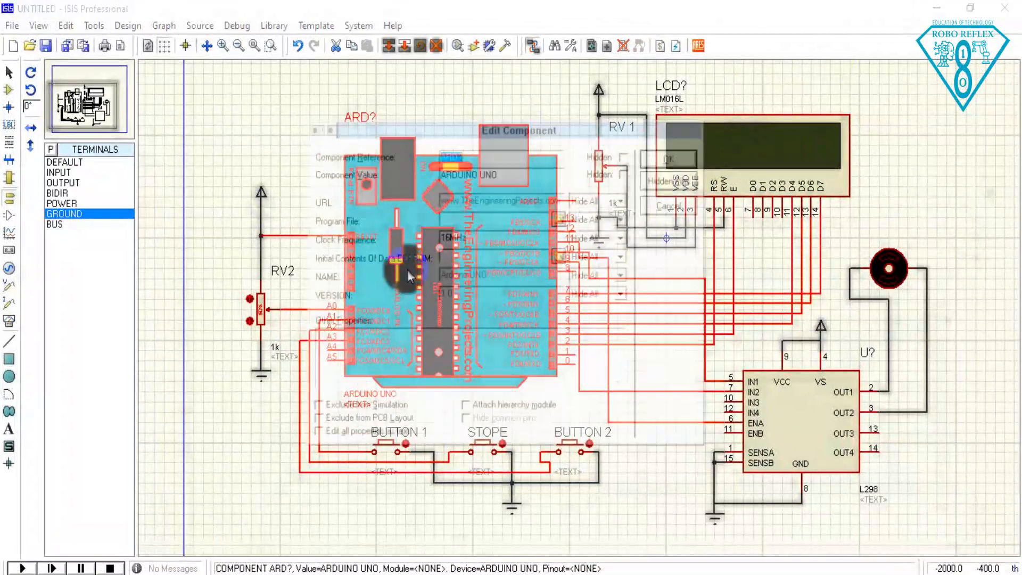
Switch back to ISIS and browse for the Arduino Uno's program file in the Robo Reflex video folder on drive D.
click(560, 217)
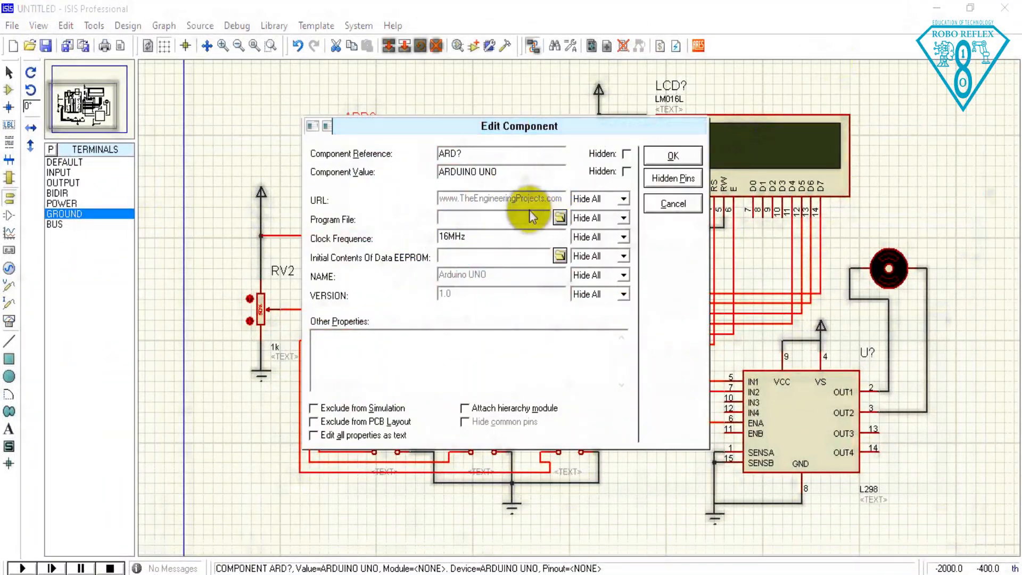
click(499, 174)
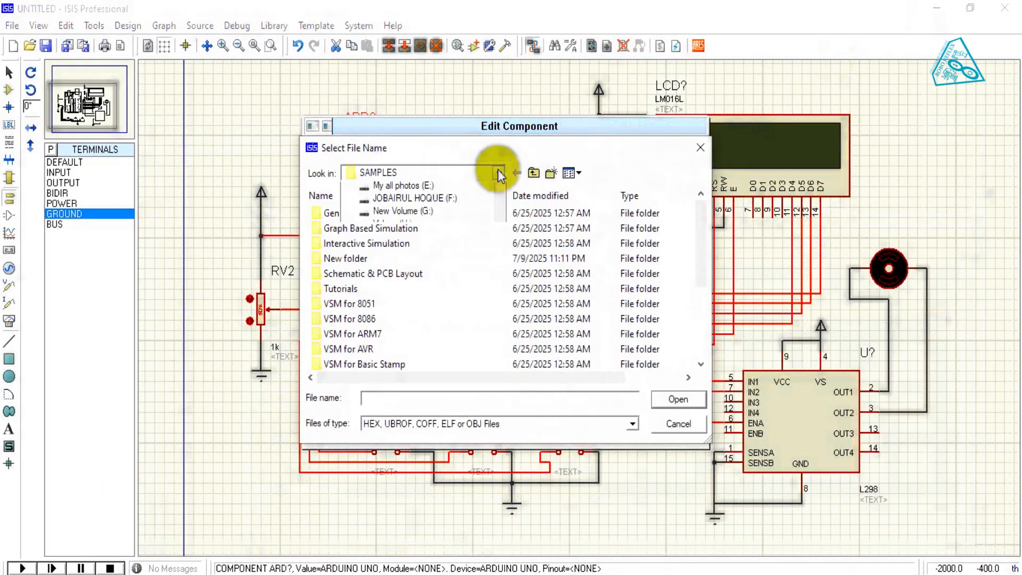
click(415, 322)
scroll(385, 280, down, 15)
scroll(384, 298, down, 5)
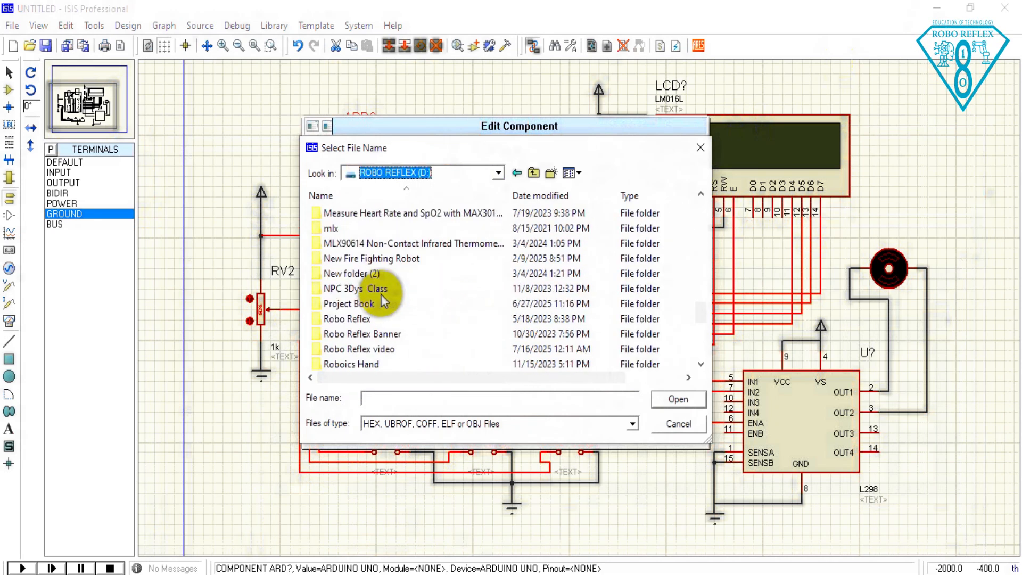
click(356, 349)
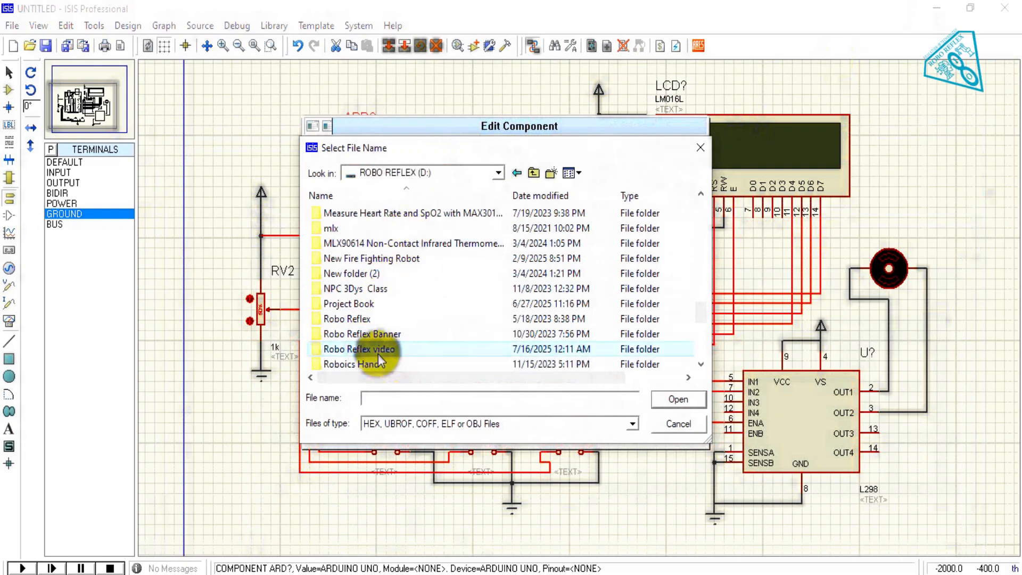
double_click(373, 350)
Load Code.ino.with_bootloader.standard from Video Project 07's Code folder as the Arduino Uno's program file and accept the component properties.
scroll(415, 314, down, 3)
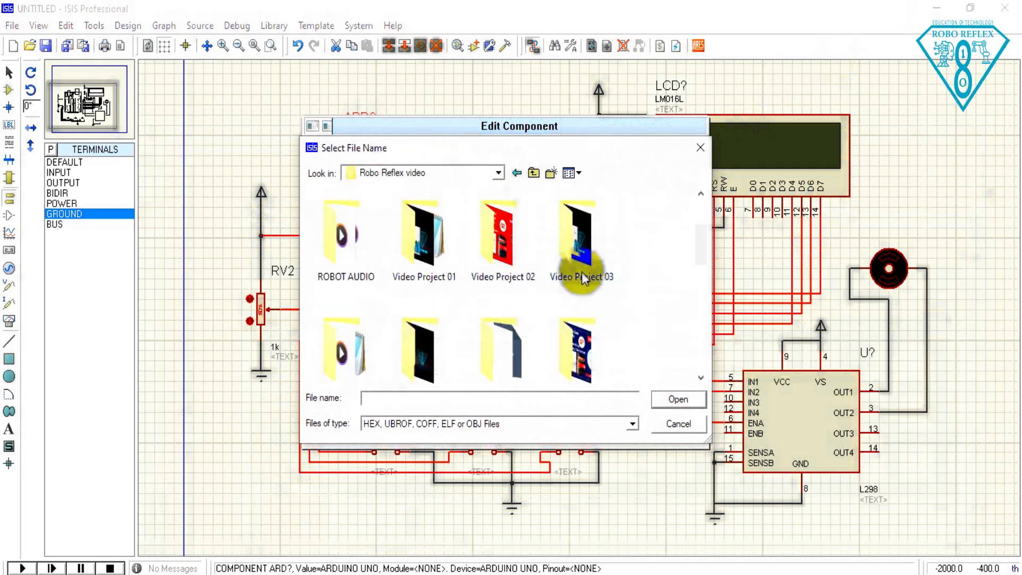
scroll(447, 234, down, 2)
scroll(445, 269, up, 1)
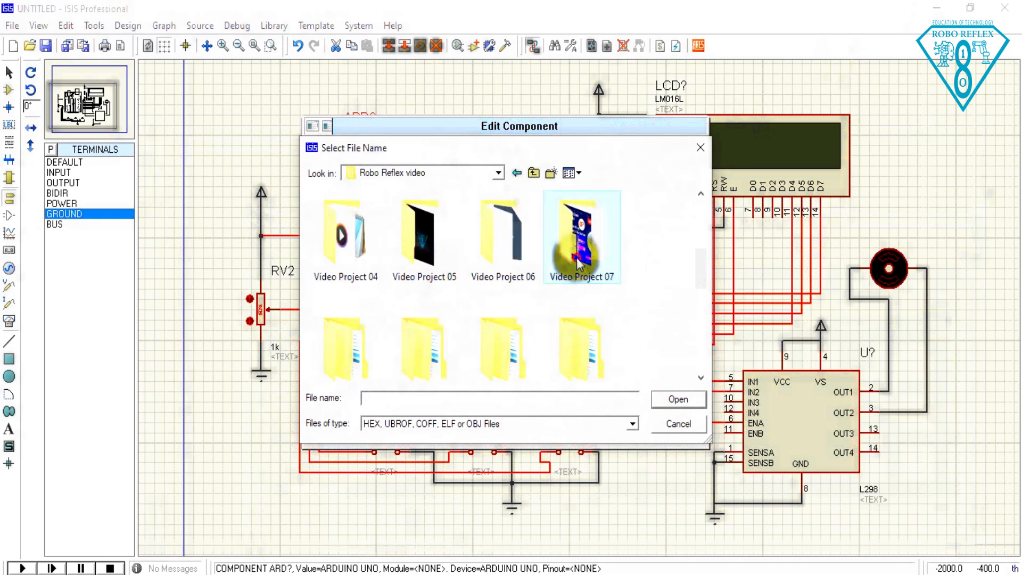
double_click(580, 263)
double_click(351, 226)
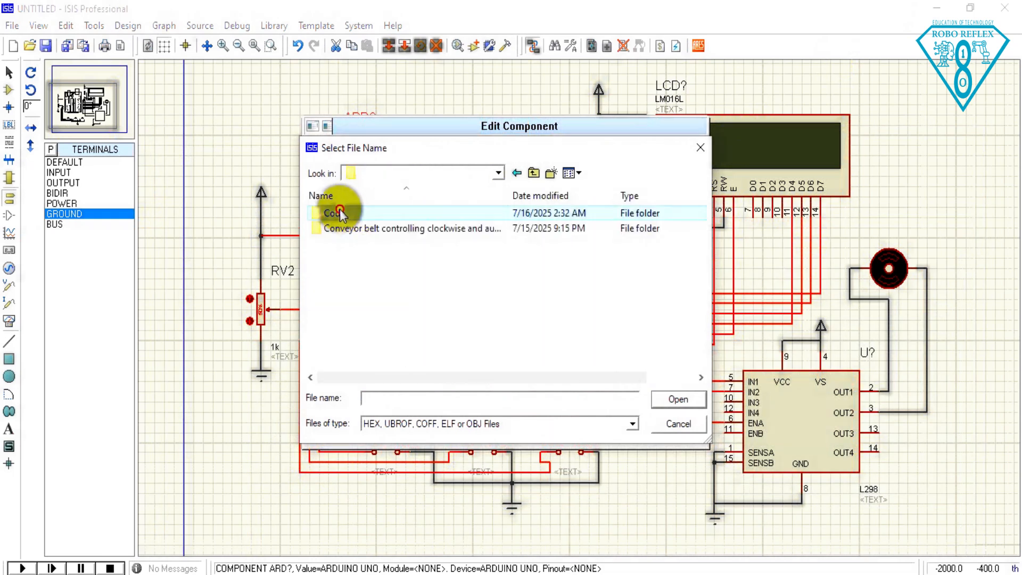
double_click(337, 213)
click(382, 229)
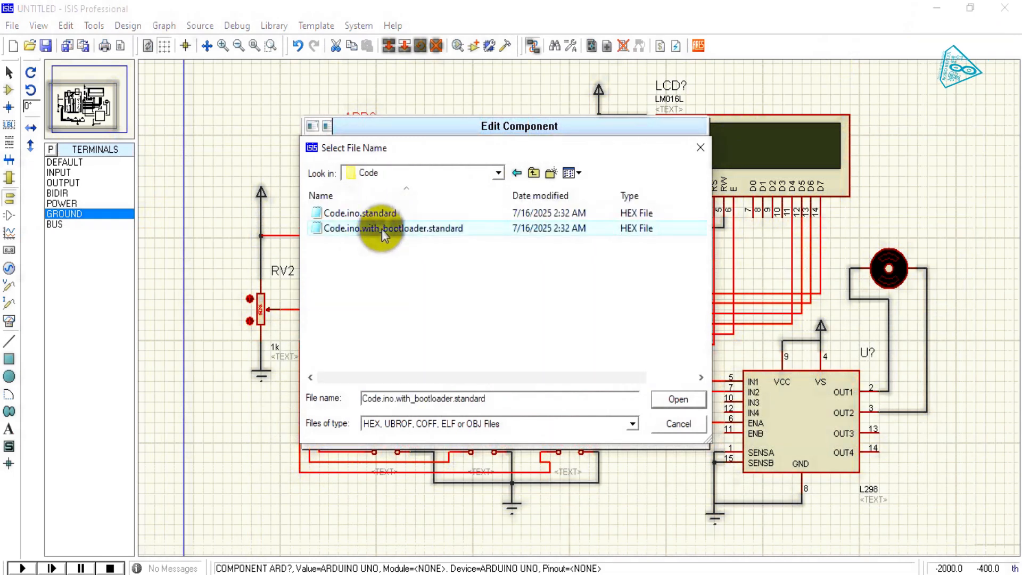
click(674, 399)
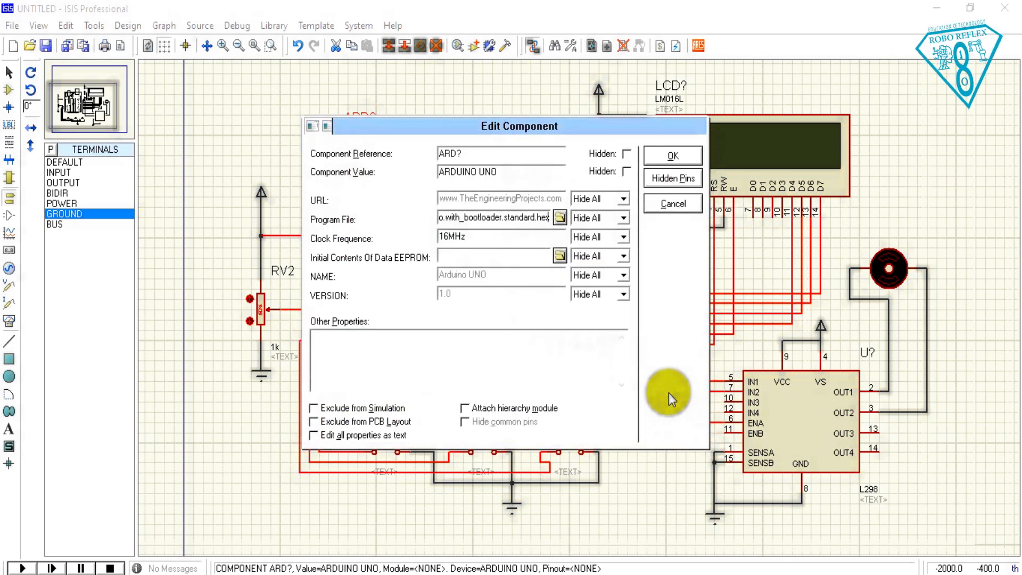
click(676, 160)
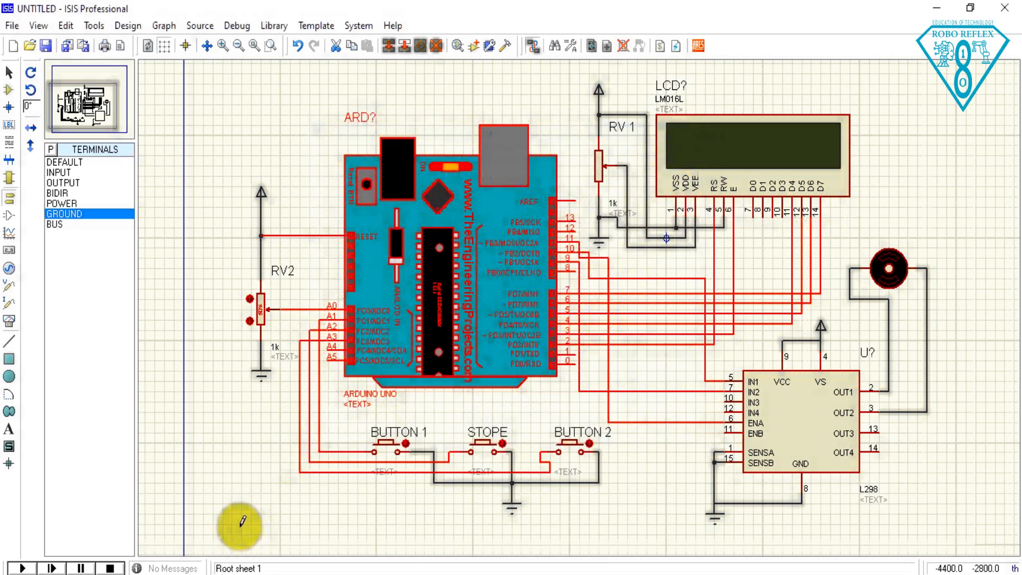
Run the simulation and operate the STOPE button and BUTTON 2 to test stopping and anticlockwise rotation of the motor.
click(19, 568)
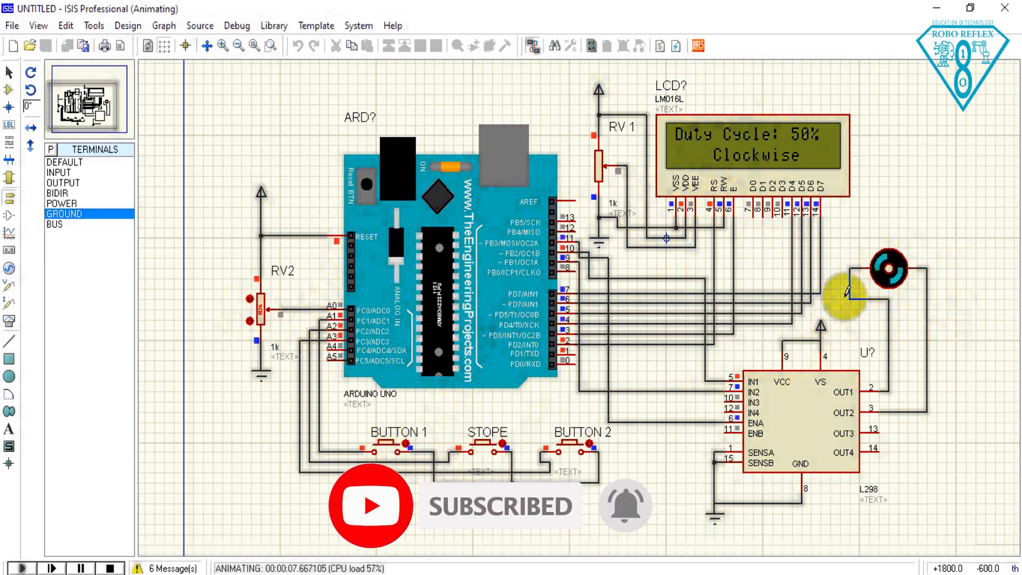
click(503, 449)
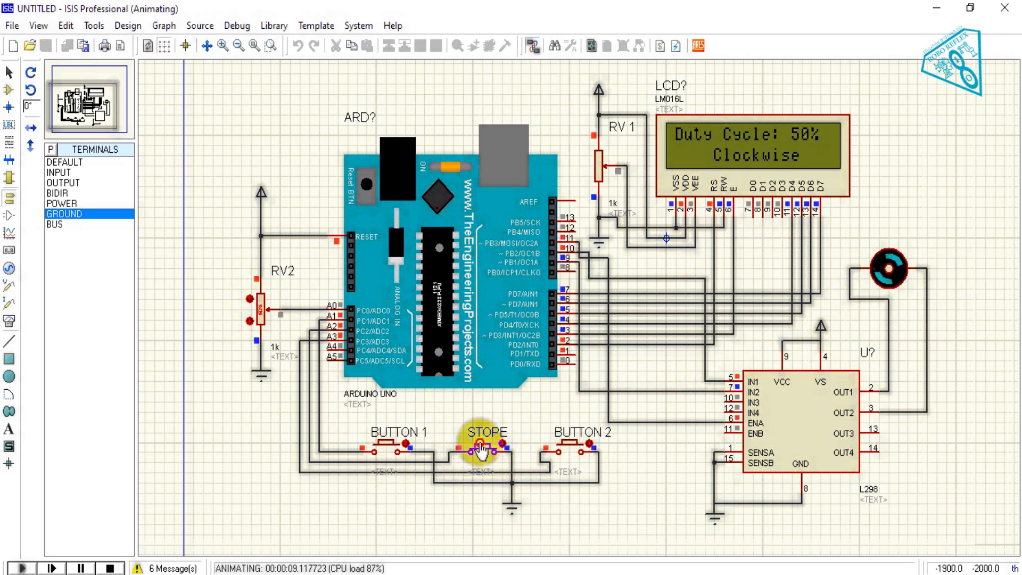
click(568, 447)
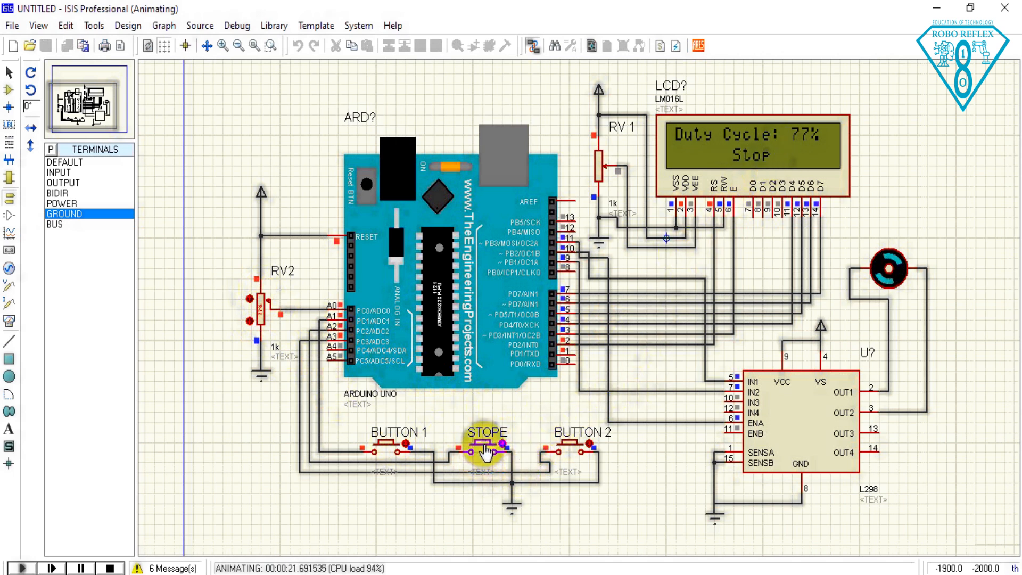
click(574, 453)
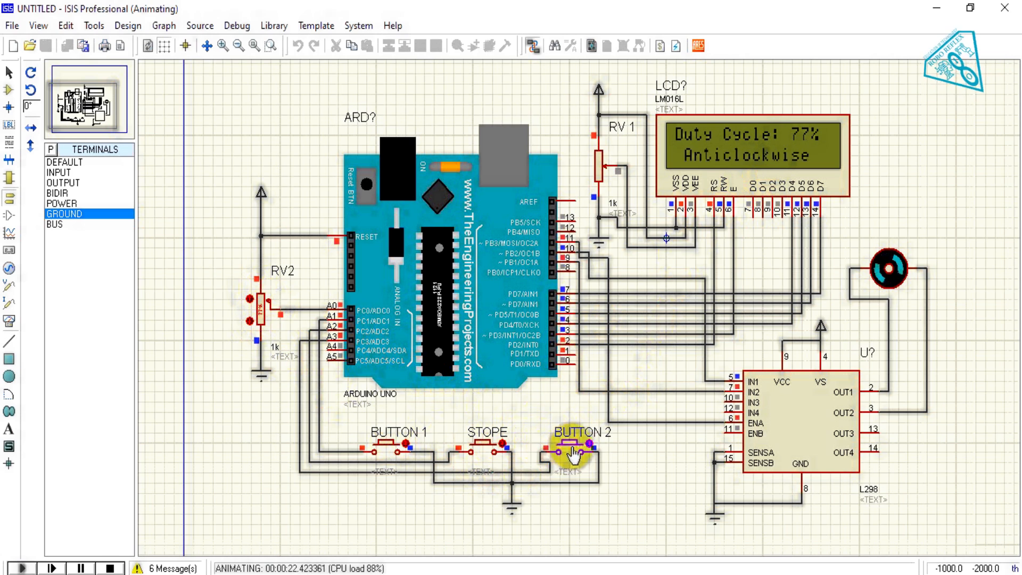